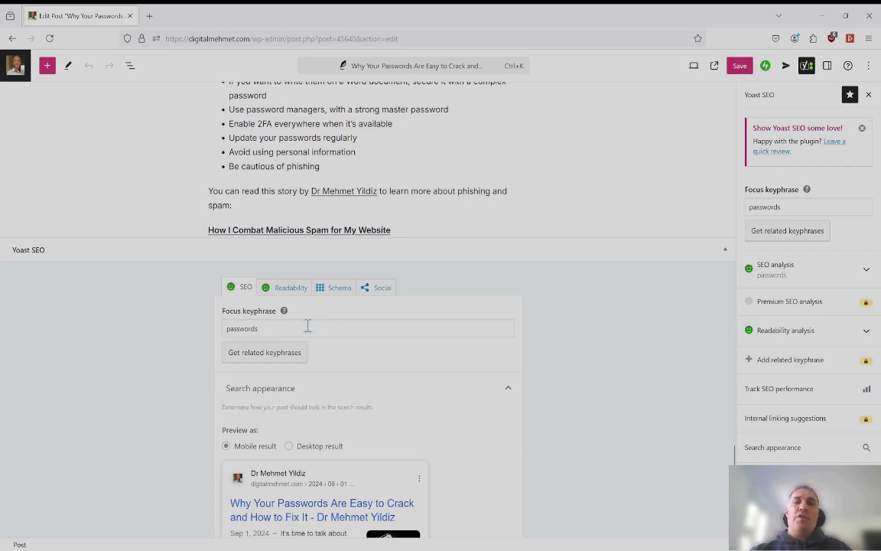
Compare the desktop and mobile search result previews in the post's search appearance settings.
click(278, 353)
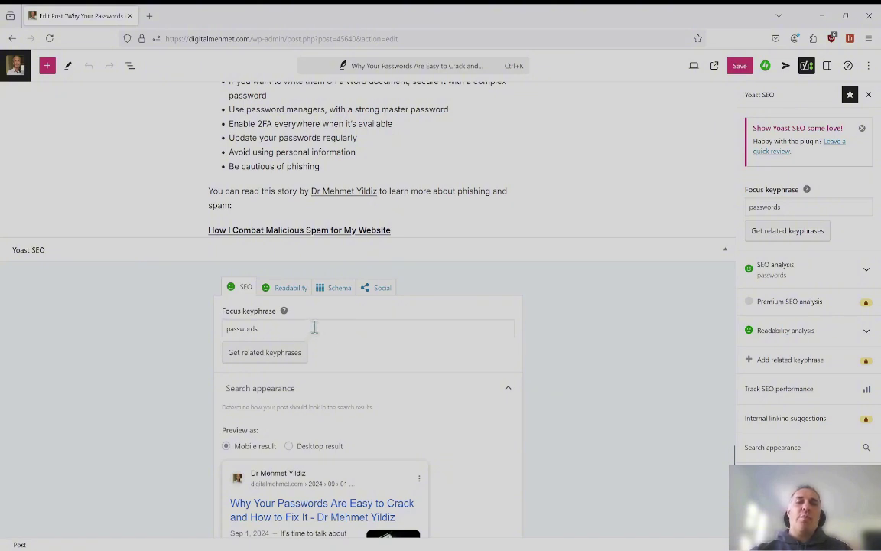
scroll(451, 328, down, 2)
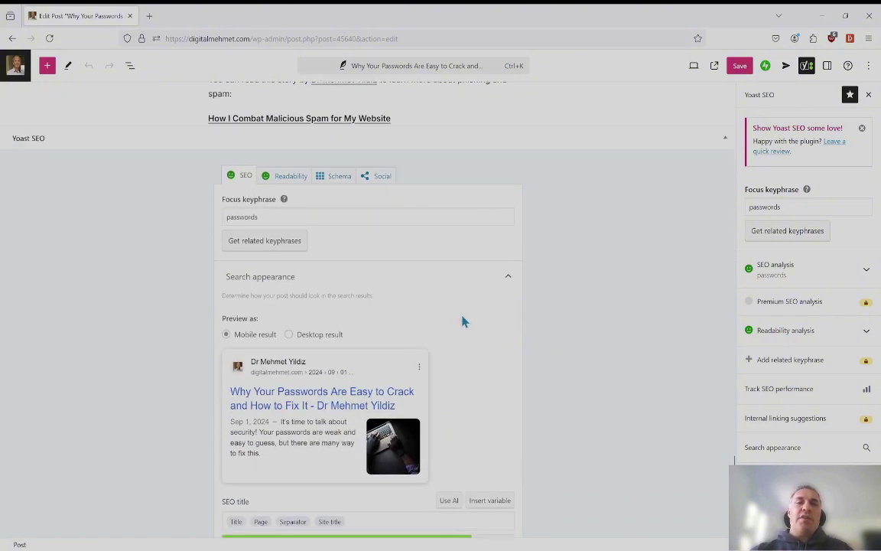
scroll(513, 326, down, 2)
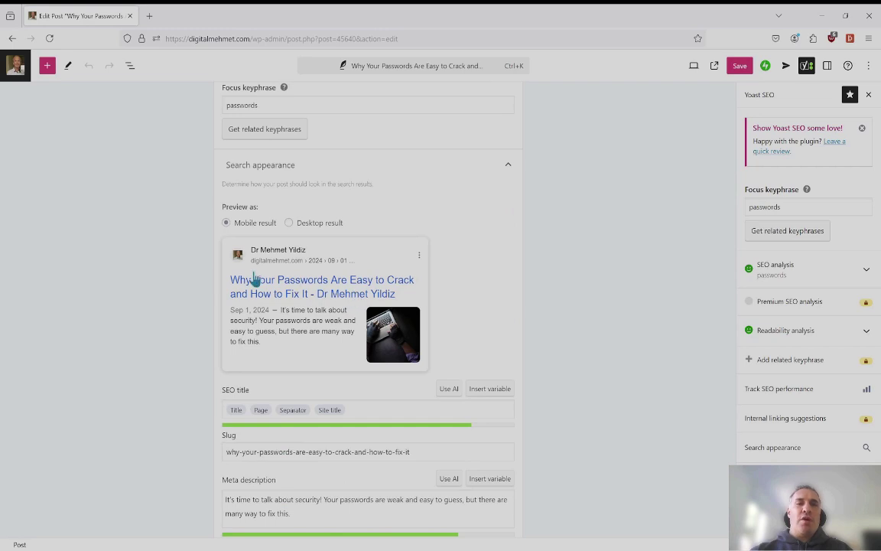
click(288, 222)
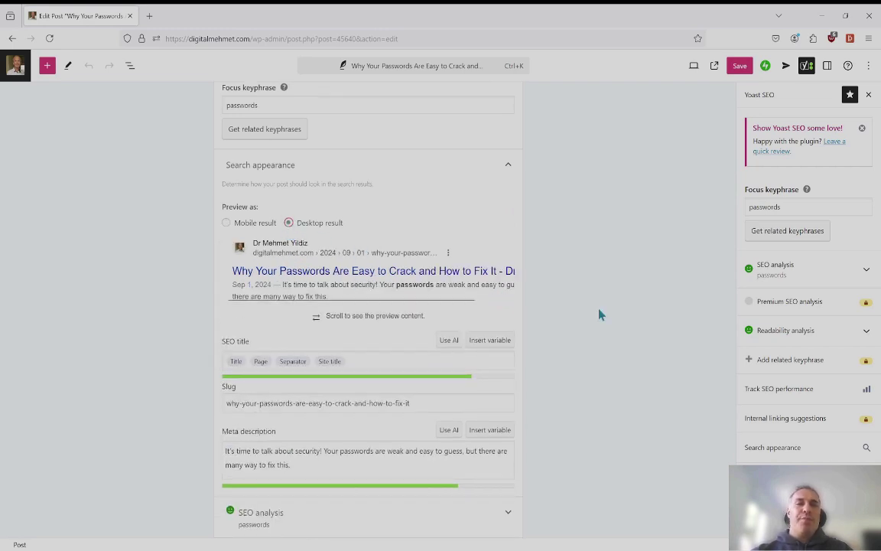
mouse_move(438, 303)
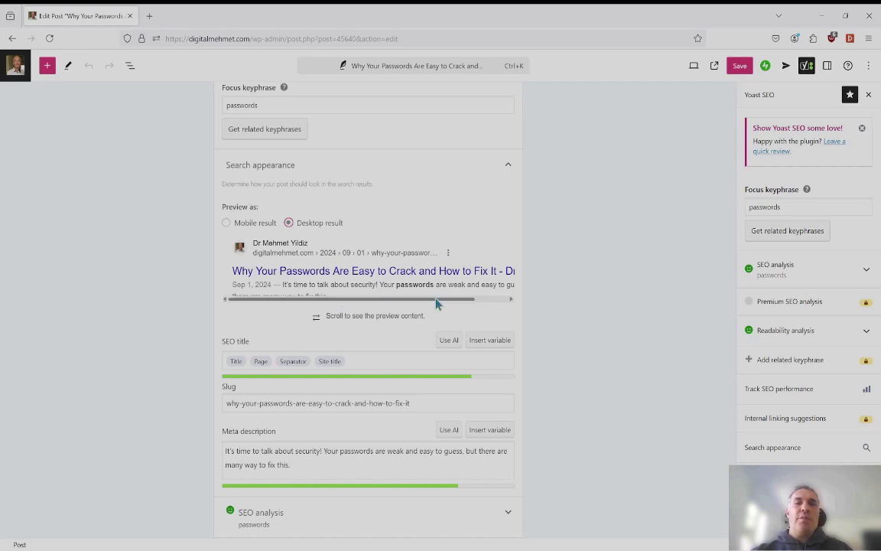
drag(463, 306, 441, 304)
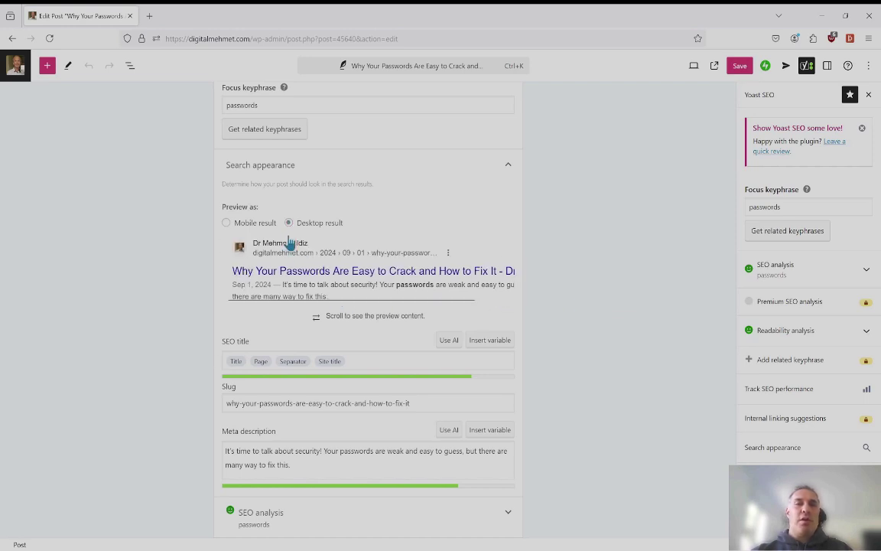
click(255, 227)
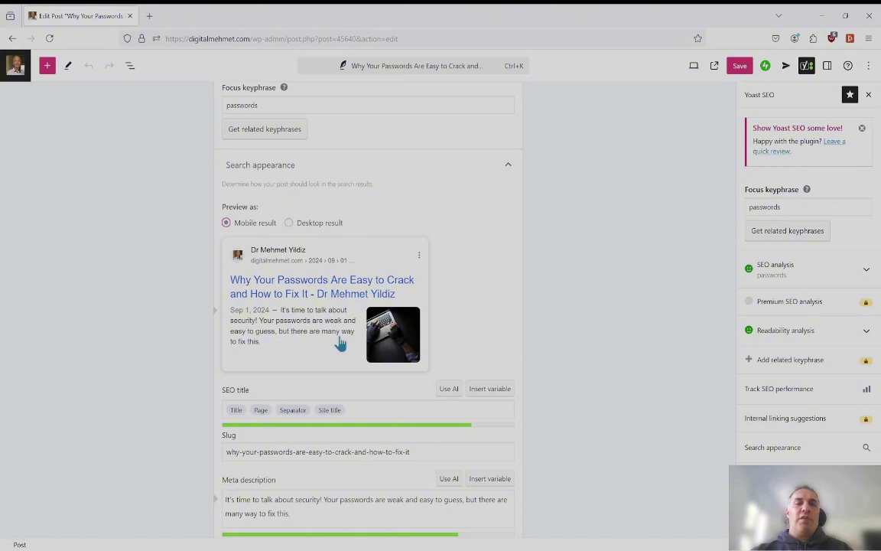
Append a copy of the meta description's second sentence, without its first letter, to the end of the meta description.
scroll(358, 232, down, 2)
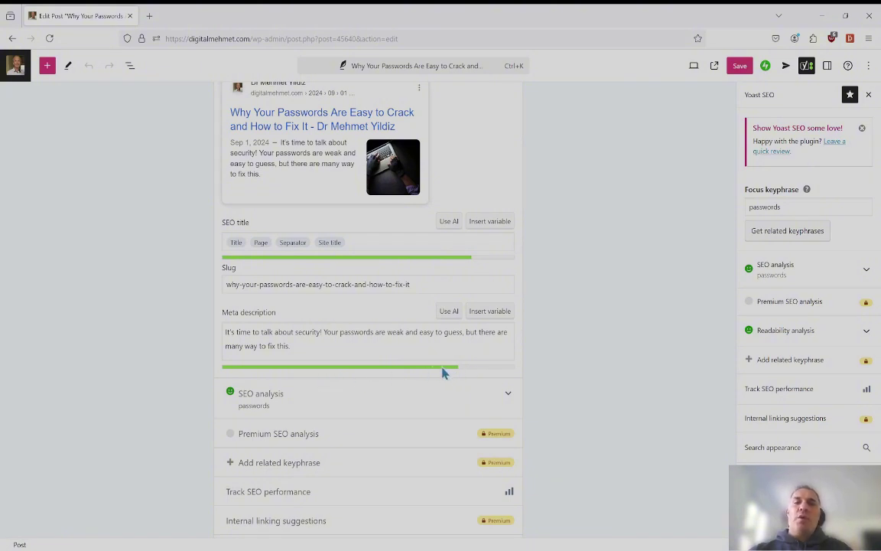
click(222, 329)
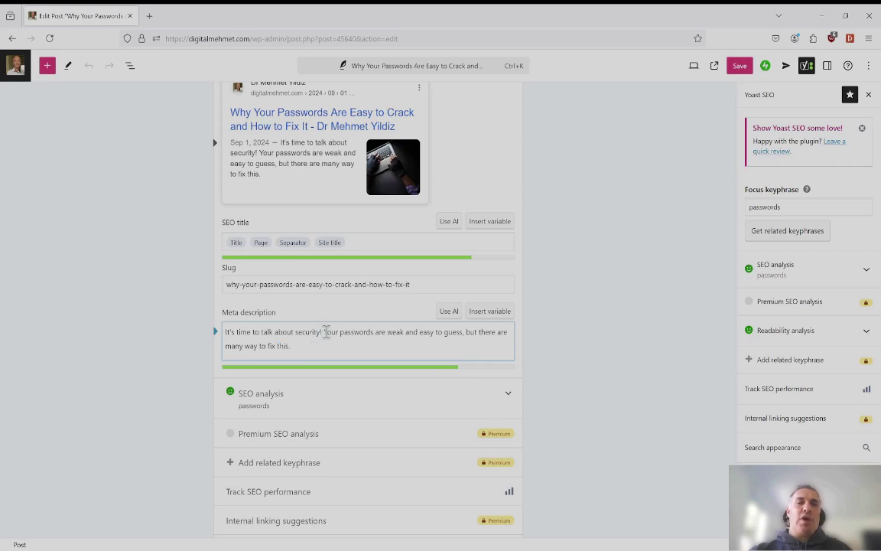
drag(326, 331, 334, 345)
key(ctrl+c)
click(330, 348)
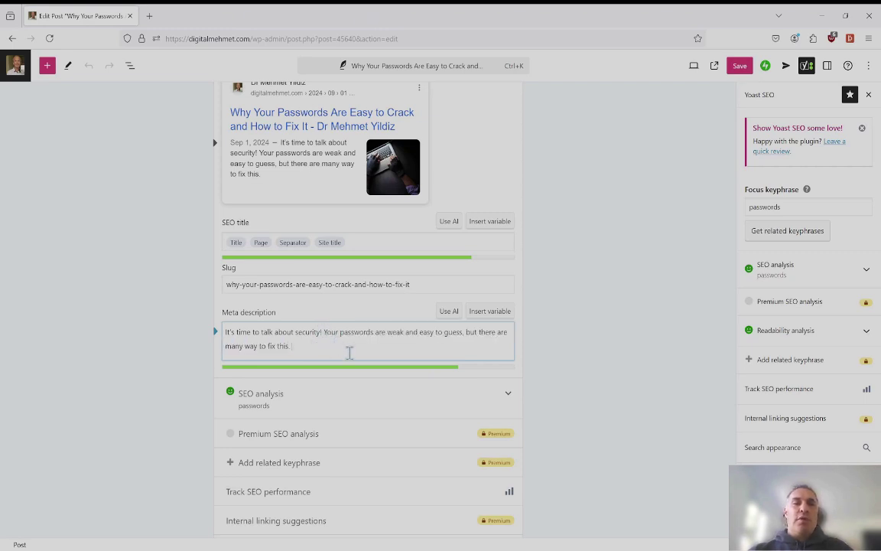
key(ctrl+v)
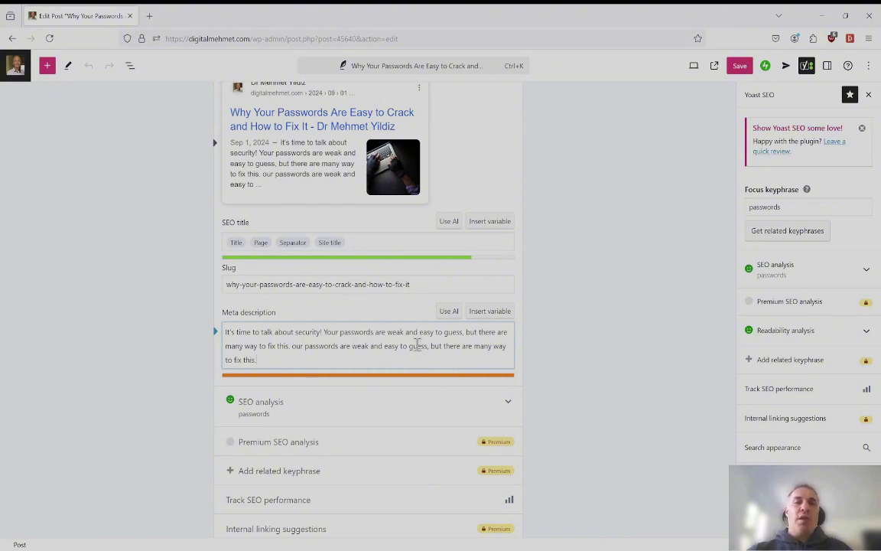
Delete the duplicated sentence from the end of the meta description.
drag(430, 346, 462, 383)
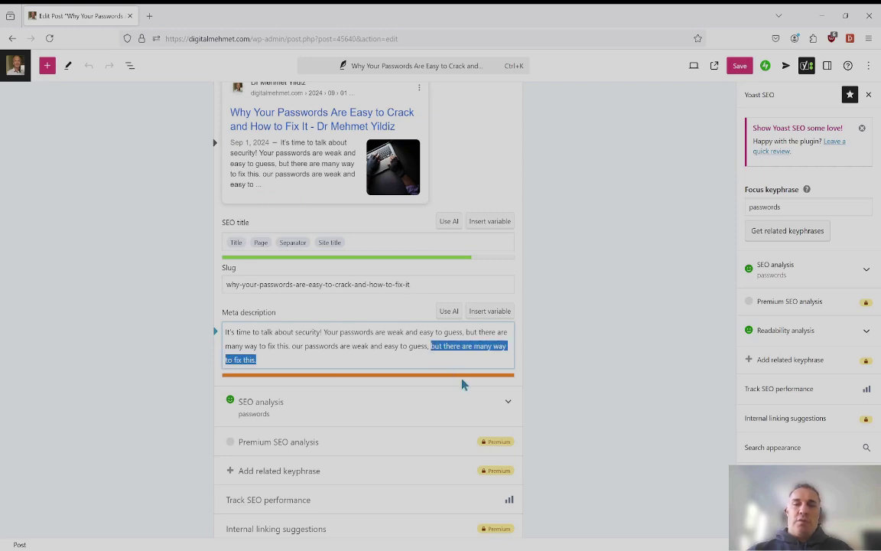
key(BackSpace)
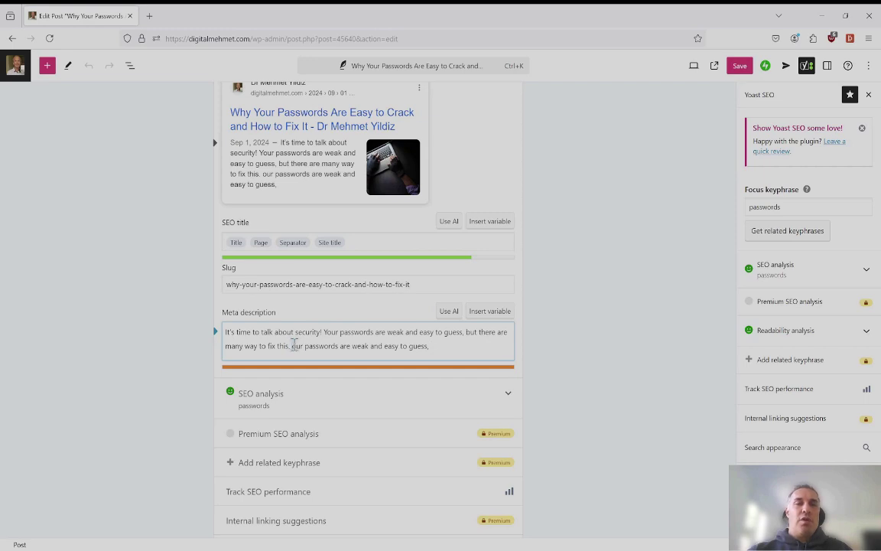
drag(293, 346, 462, 345)
key(BackSpace)
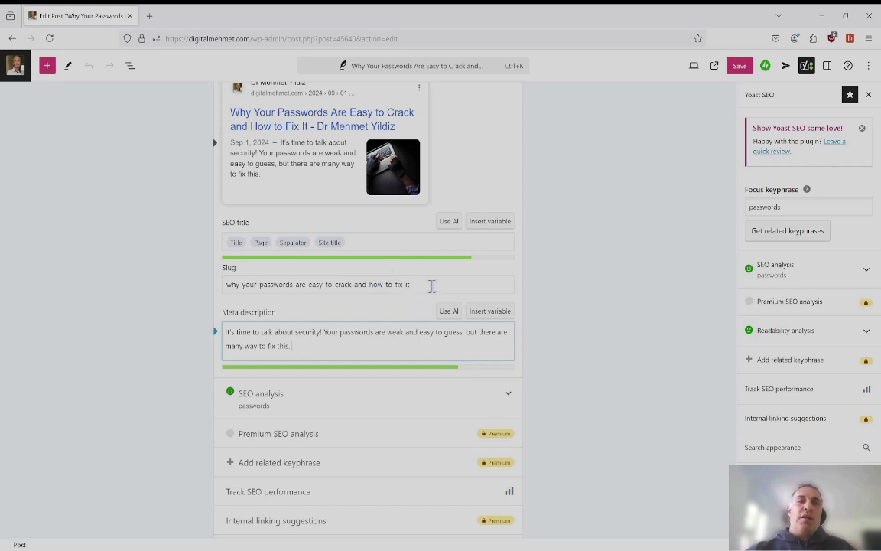
Highlight the post's slug and expand the advanced SEO settings to review the canonical URL.
drag(413, 285, 227, 289)
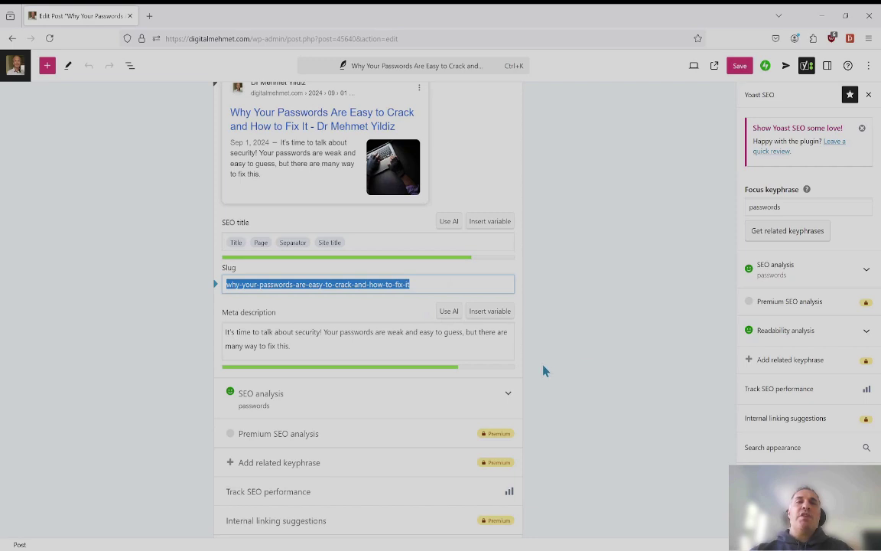
scroll(544, 368, down, 2)
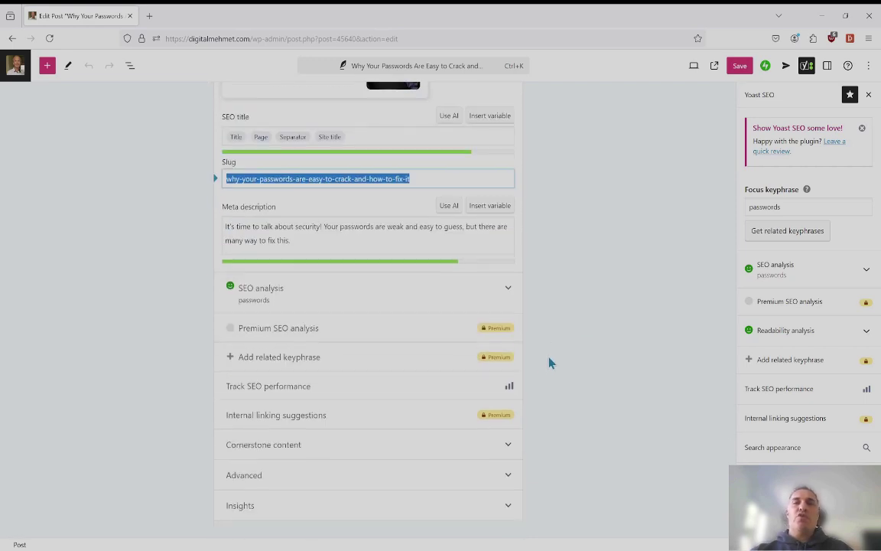
click(344, 477)
scroll(407, 436, down, 4)
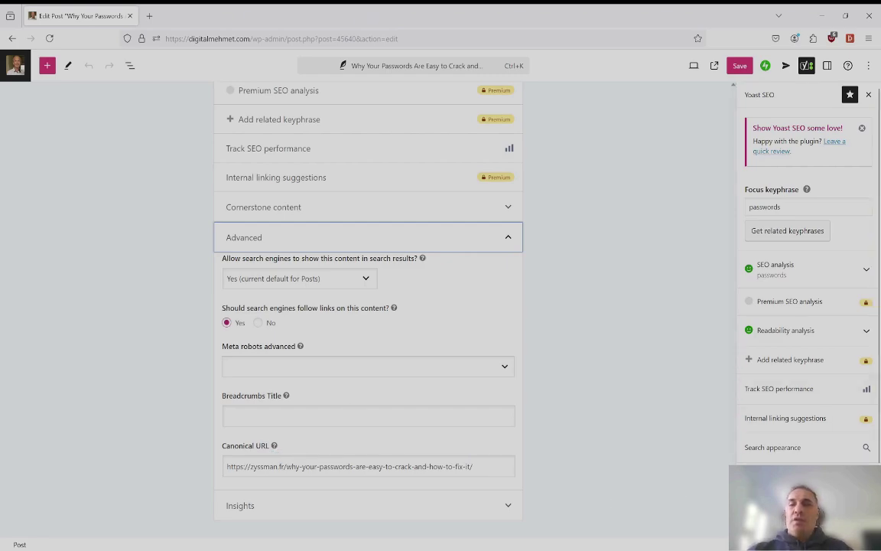
Expand the SEO analysis for the focus keyphrase and review its listed problems and improvements.
scroll(662, 284, up, 20)
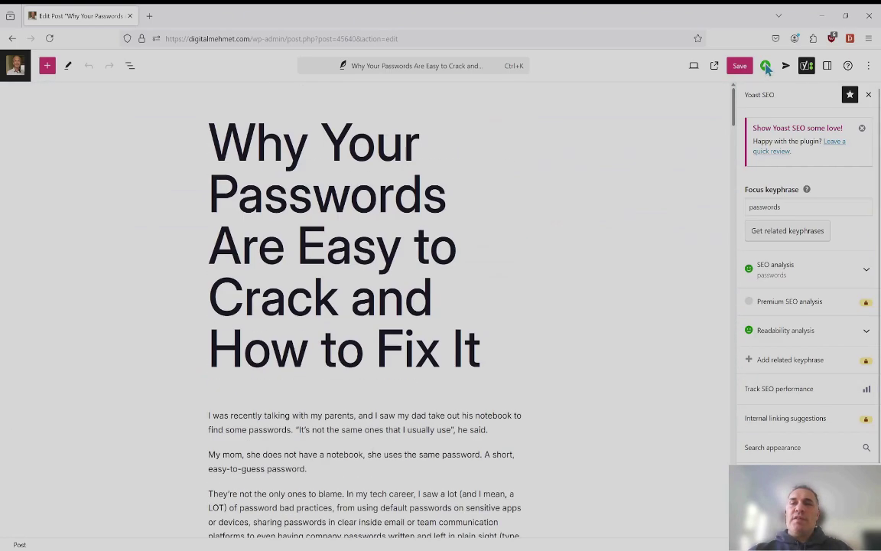
click(865, 279)
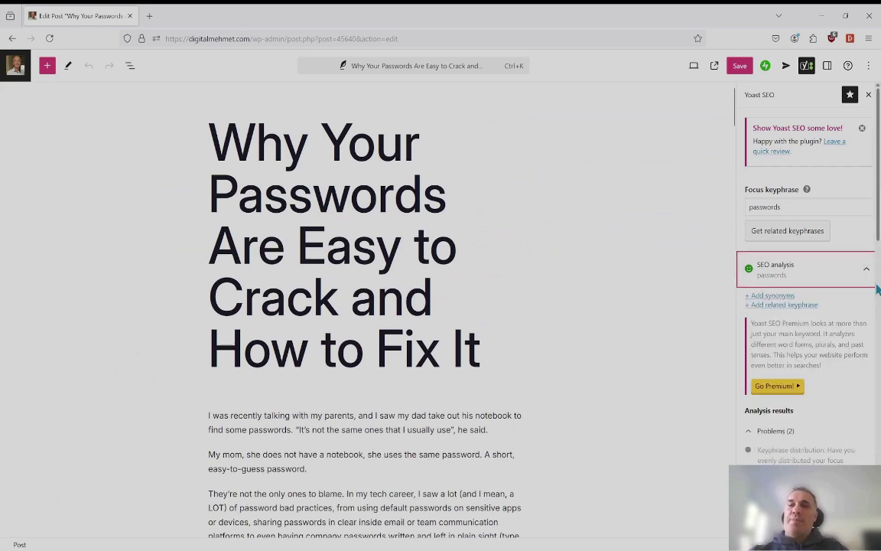
scroll(848, 408, down, 2)
scroll(849, 404, down, 1)
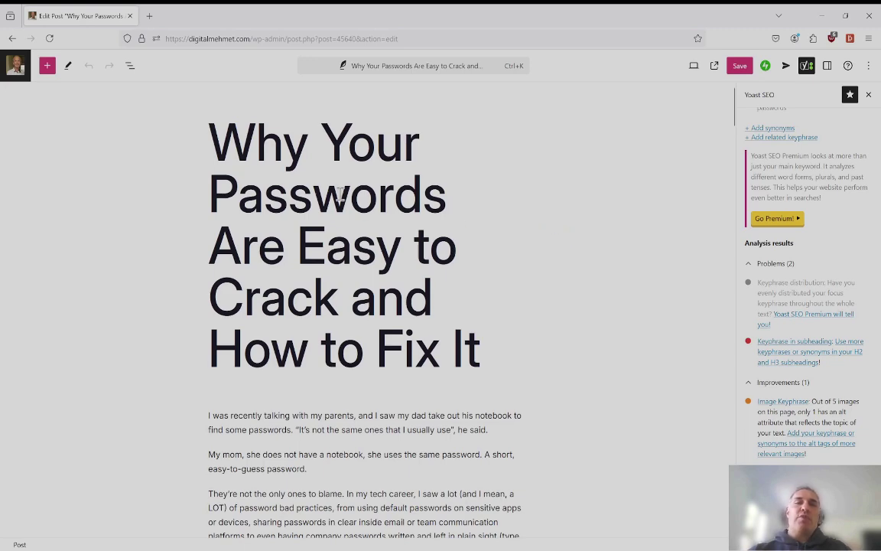
Examine the headings throughout the post for use of the focus keyphrase "passwords".
scroll(385, 255, down, 9)
scroll(406, 220, up, 3)
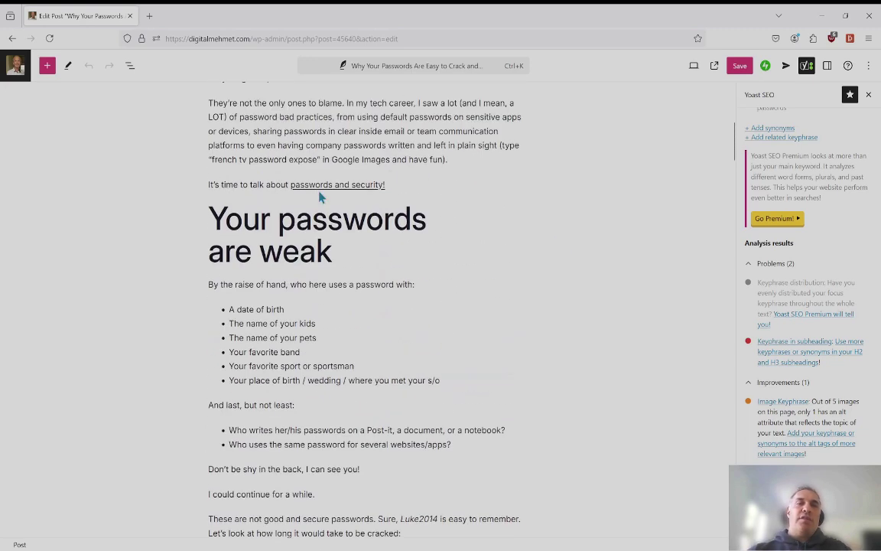
scroll(417, 305, down, 4)
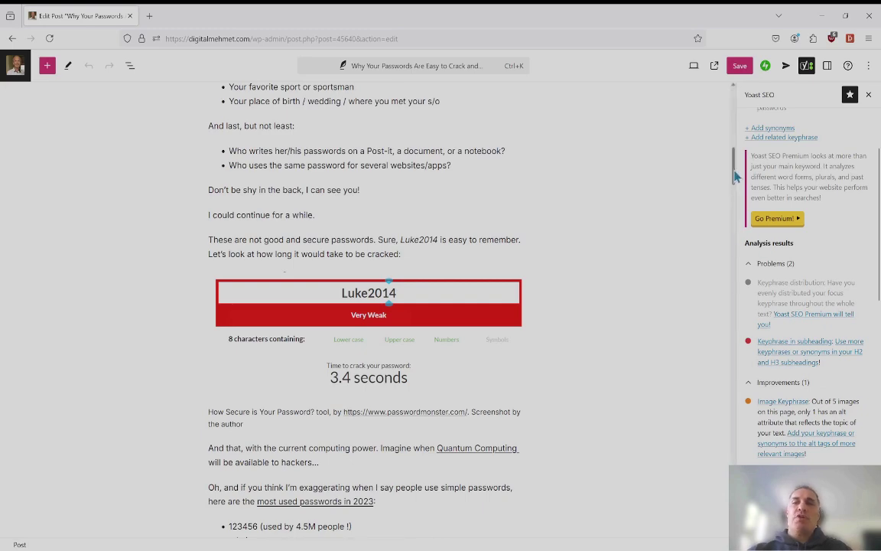
scroll(733, 176, up, 8)
scroll(621, 193, down, 4)
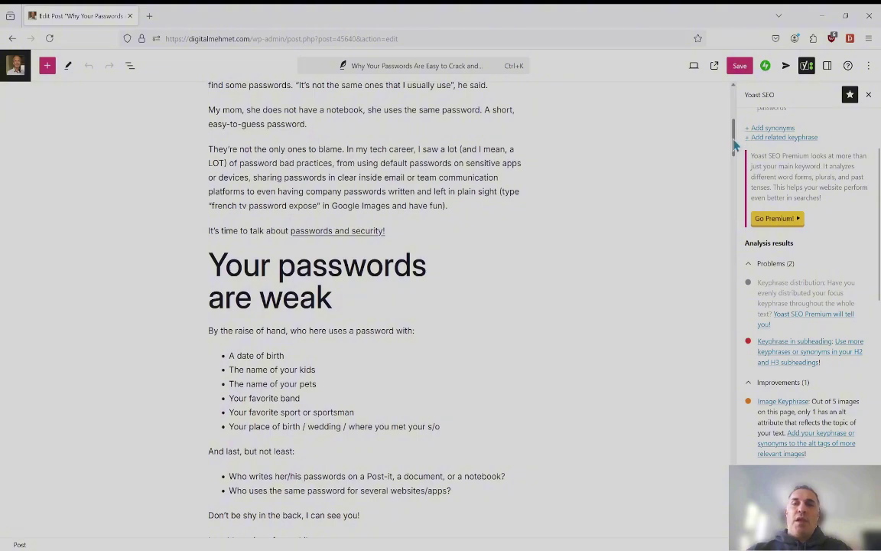
scroll(733, 168, down, 3)
drag(732, 168, 729, 246)
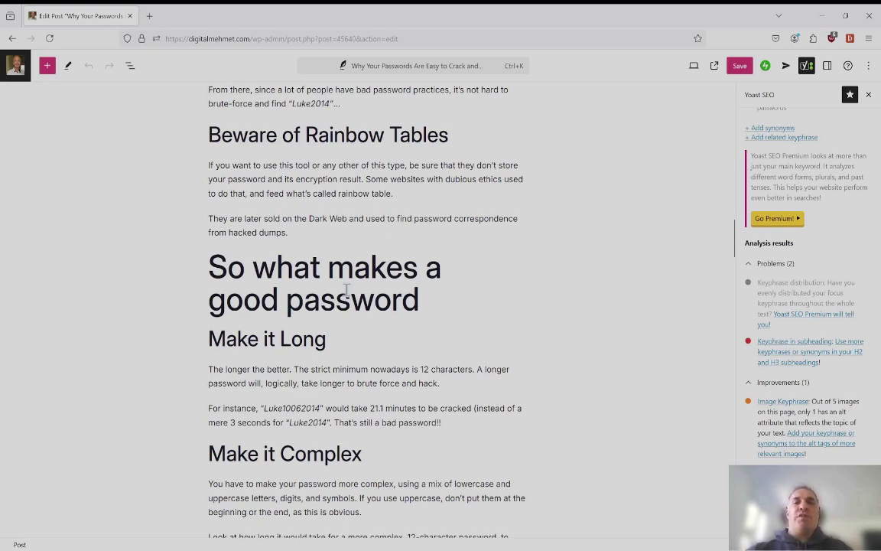
drag(736, 238, 735, 314)
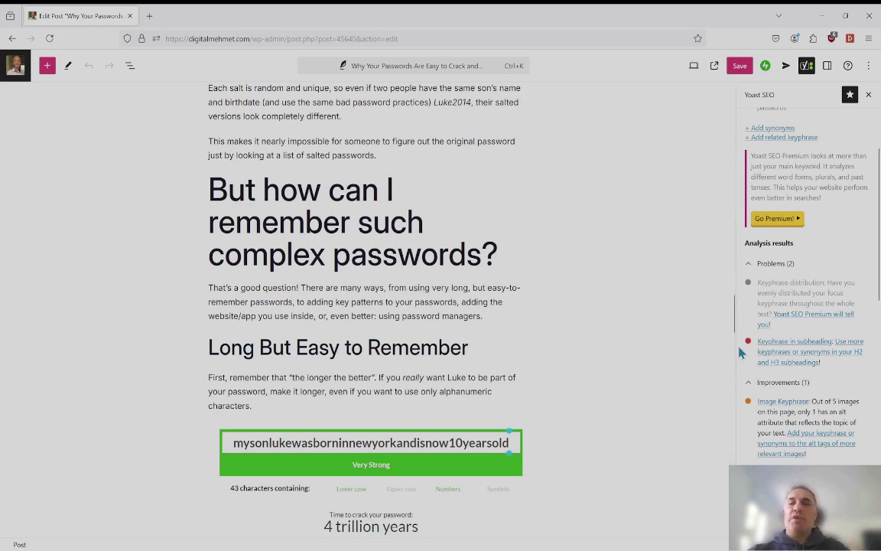
Consult the linked guide on keyphrases in subheadings and check the level of the "But how can I remember such complex passwords?" heading.
click(799, 360)
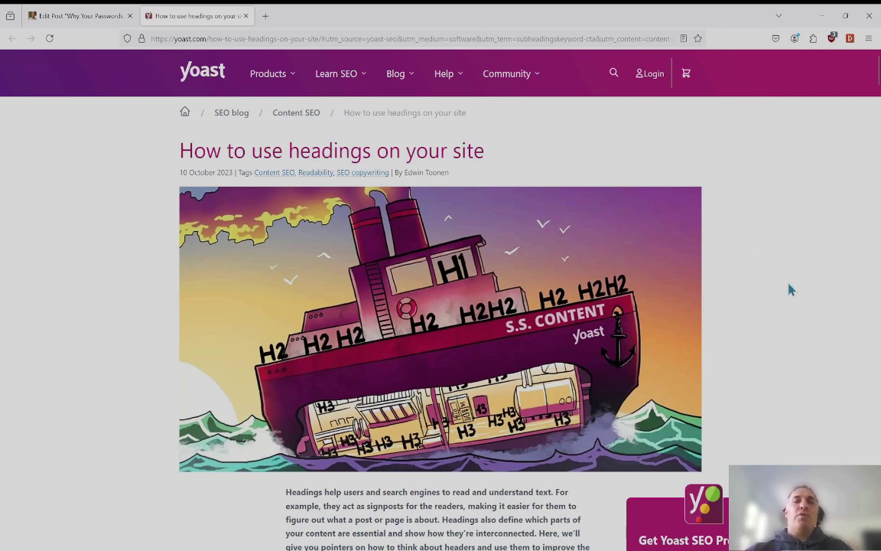
scroll(799, 309, down, 5)
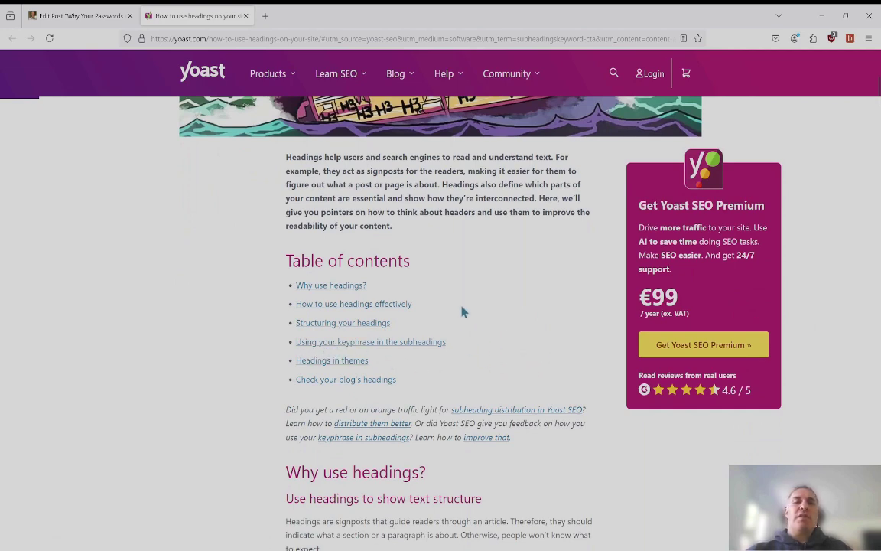
click(80, 16)
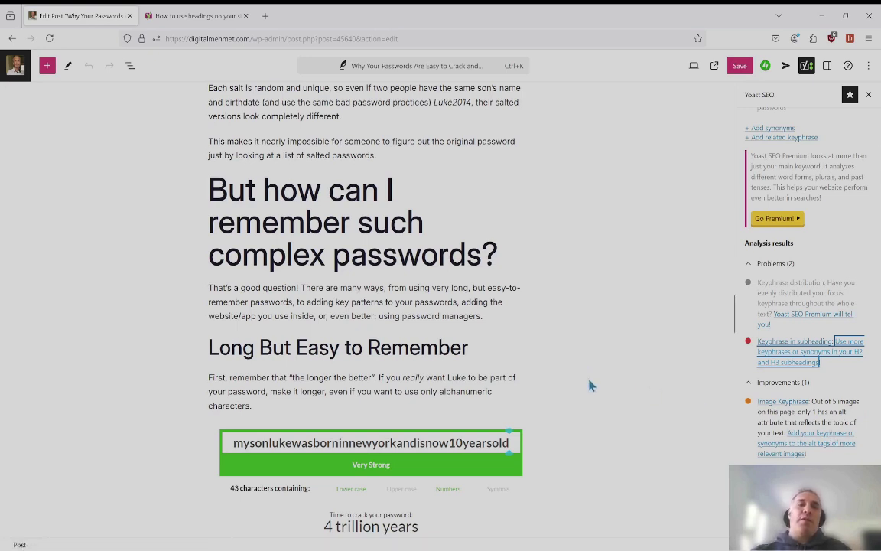
click(370, 233)
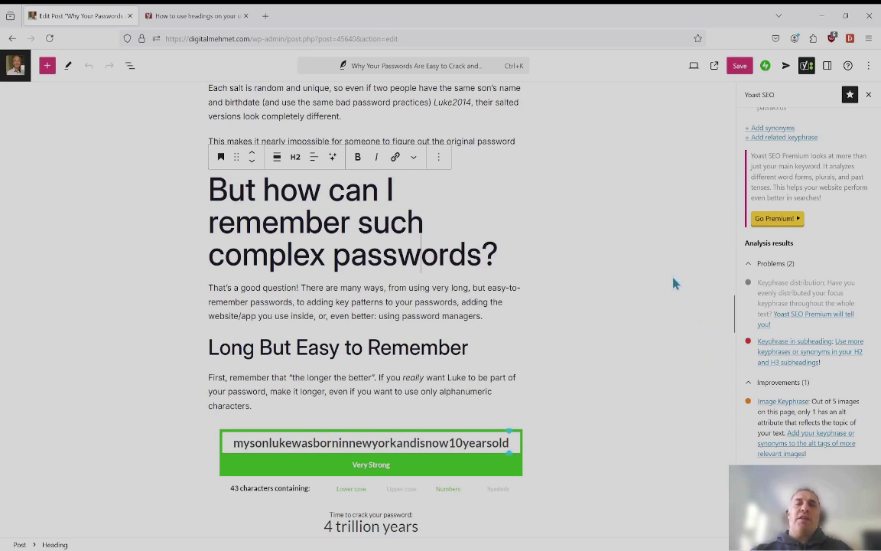
click(635, 257)
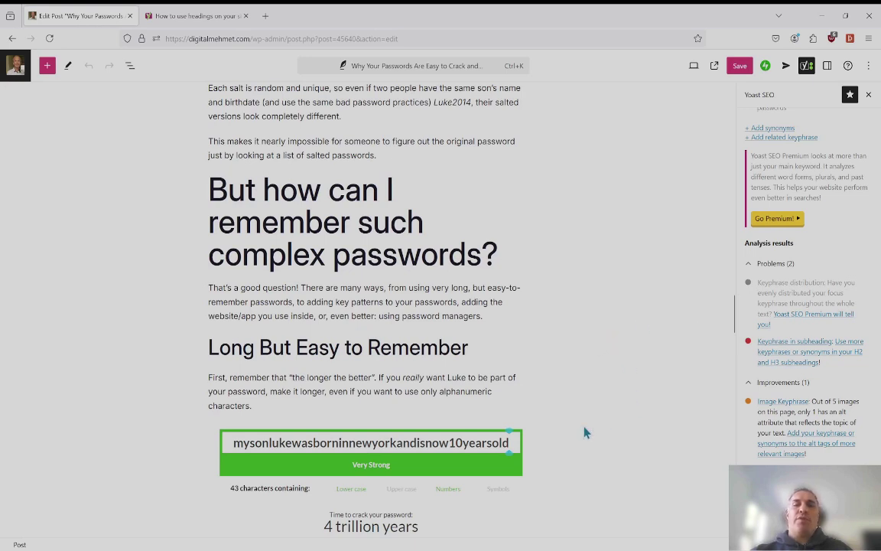
Show the block settings of the "4 trillion years" image and highlight the keyphrase "passwords" in its alternative text.
click(493, 445)
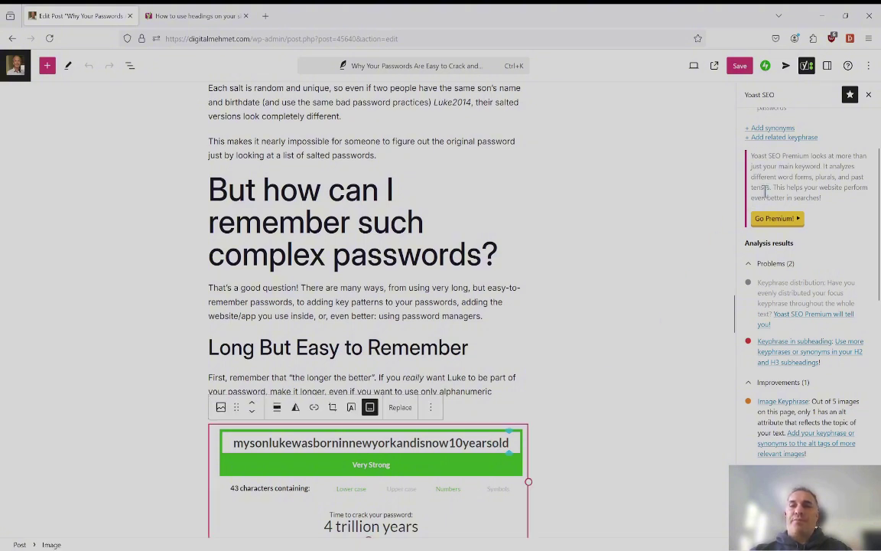
click(827, 66)
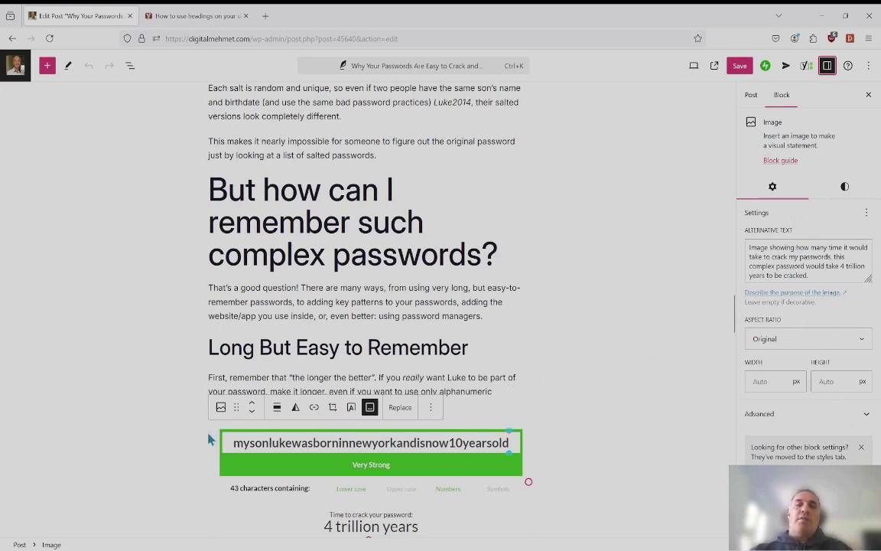
scroll(596, 358, down, 2)
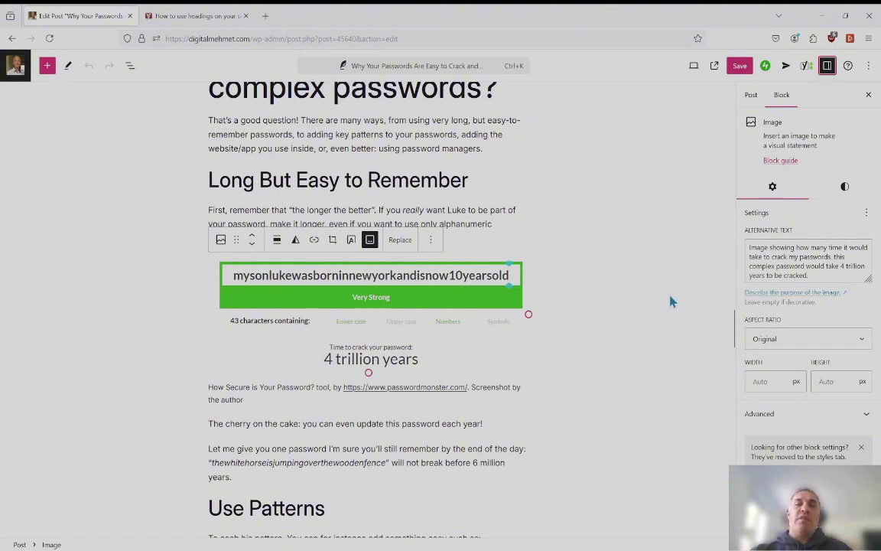
click(400, 284)
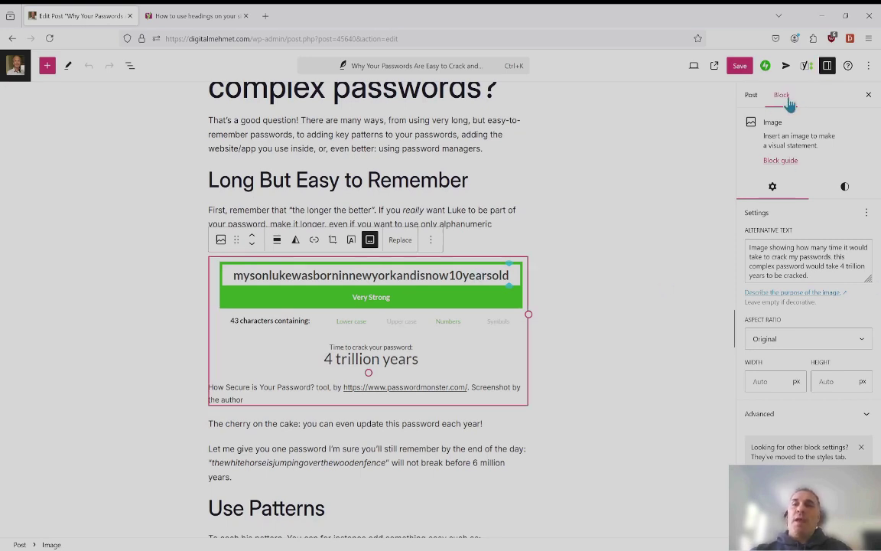
double_click(815, 257)
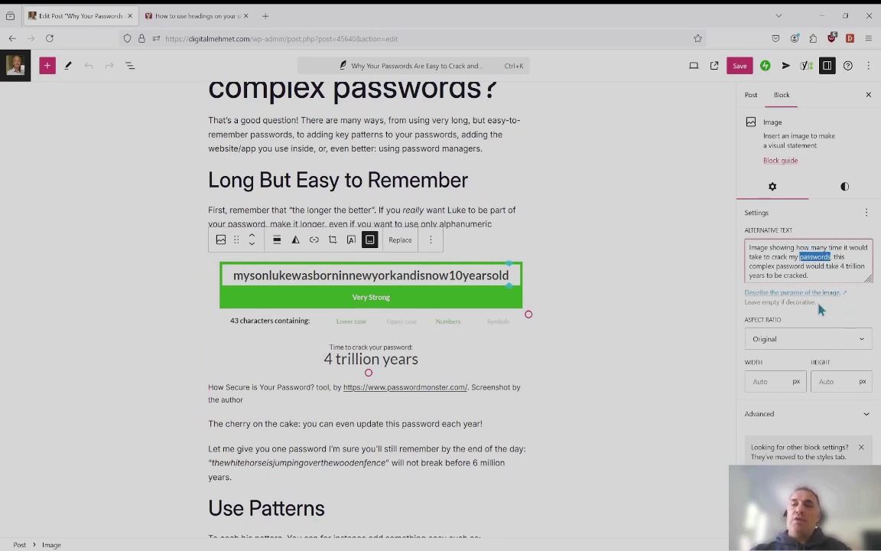
Capitalize "this" as "This" after "my passwords." in the alternative text of the "4 trillion years" image.
click(837, 256)
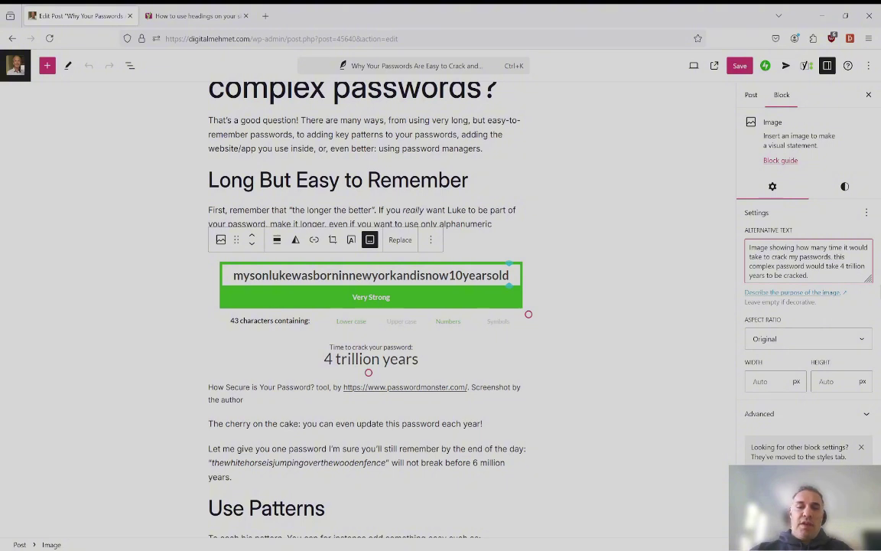
key(BackSpace)
text(T)
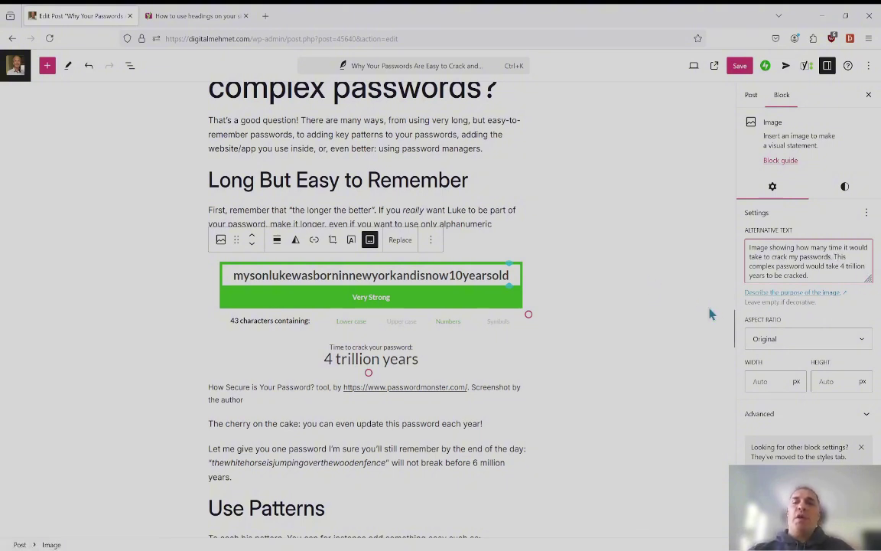
Add the sentence "The keyboard is use to type passwords" to the alternative text of the QWERTY keyboard image.
scroll(483, 276, down, 5)
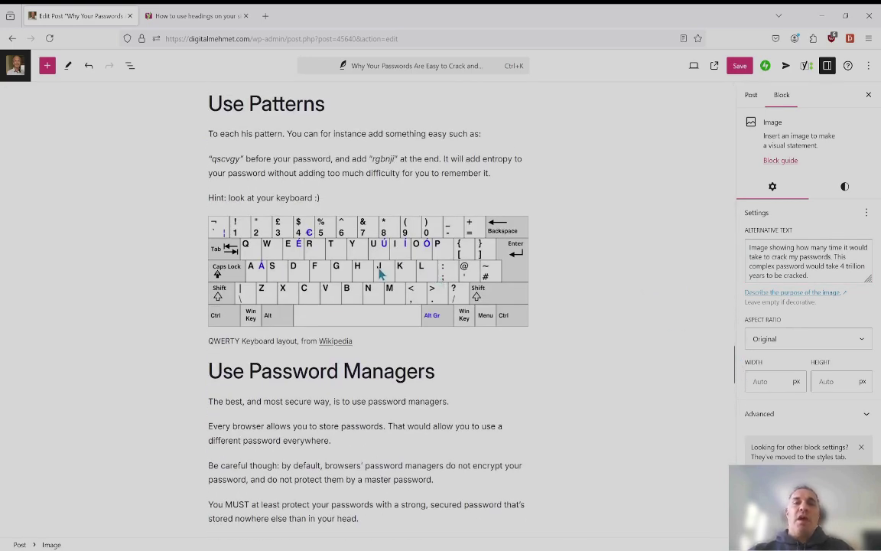
click(380, 273)
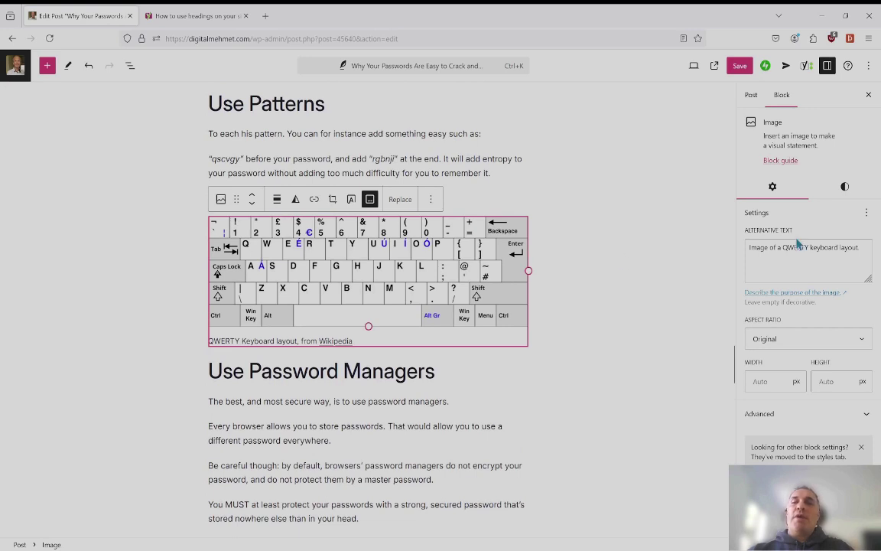
click(860, 246)
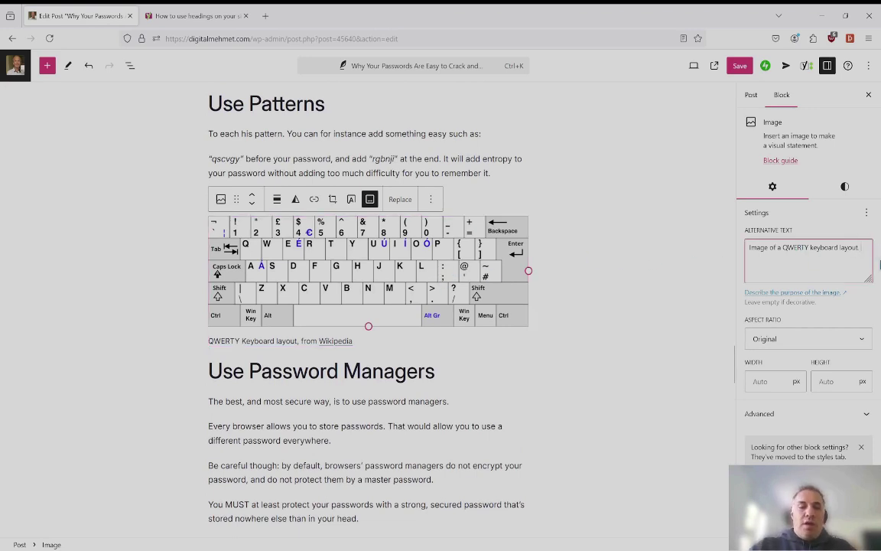
text(The keyboard is use to type)
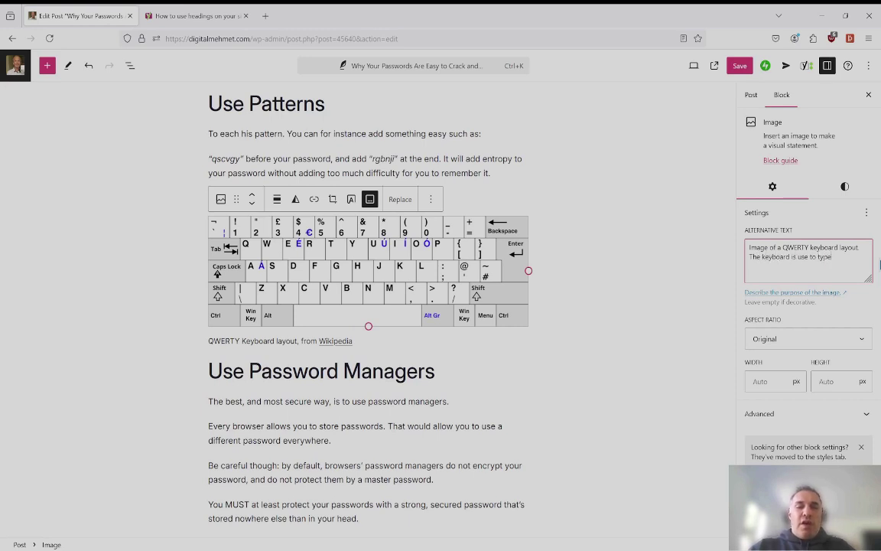
text( passwords)
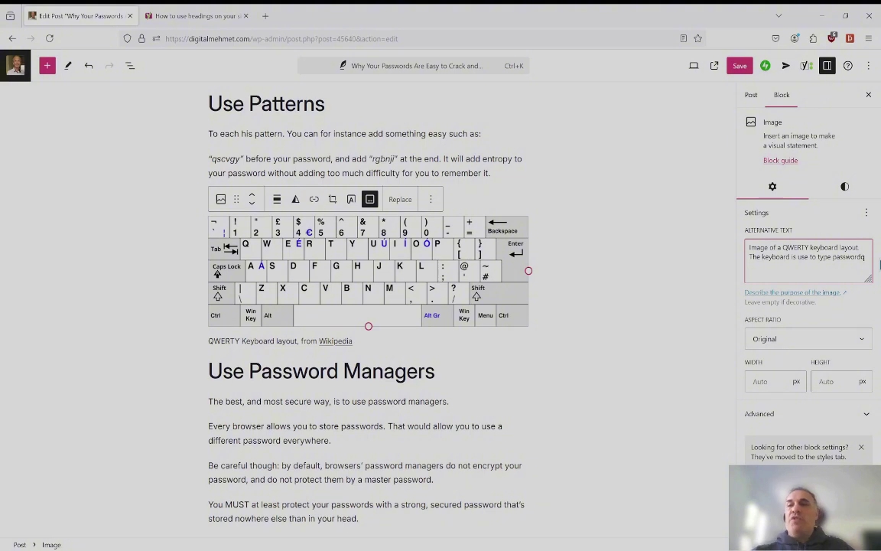
Expand the Yoast SEO analysis and check how the image keyphrase is now rated.
click(806, 65)
click(830, 271)
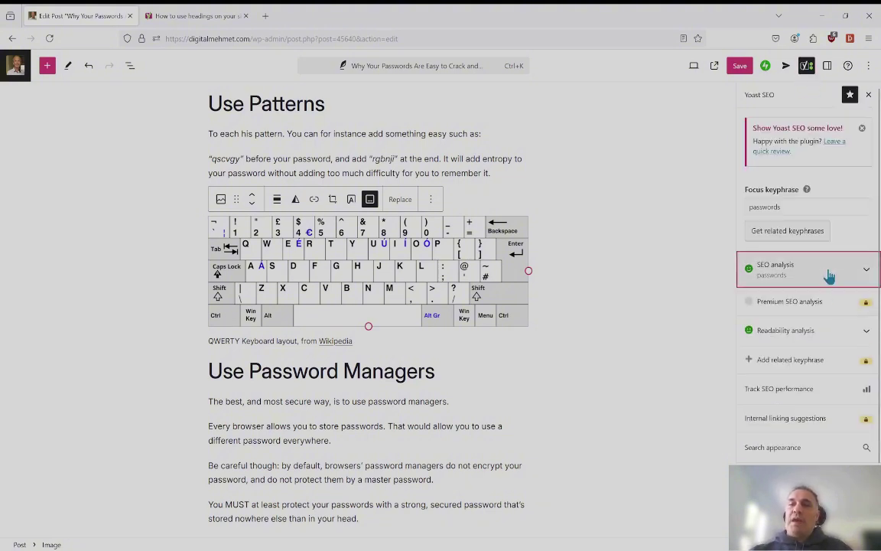
scroll(845, 374, down, 2)
scroll(845, 374, down, 1)
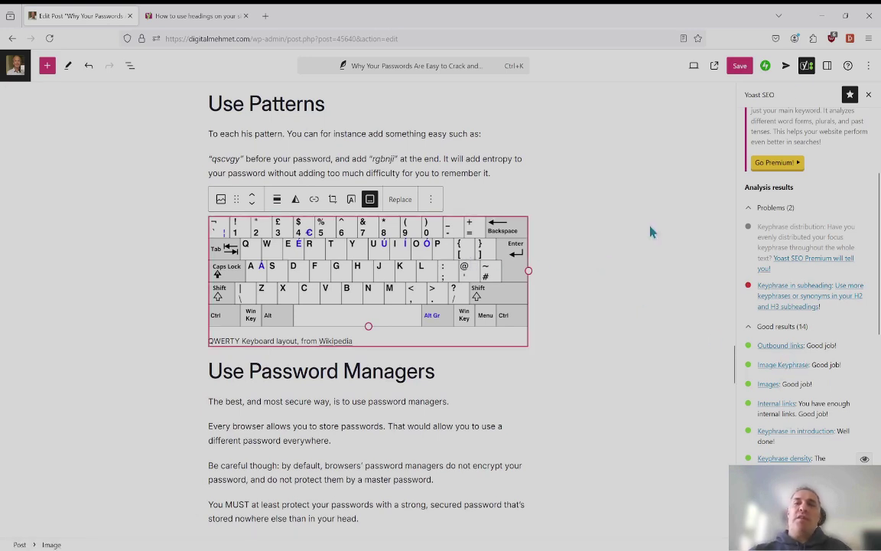
Remove the sentence "The keyboard is use to type passwords" from the keyboard image's alternative text.
click(827, 66)
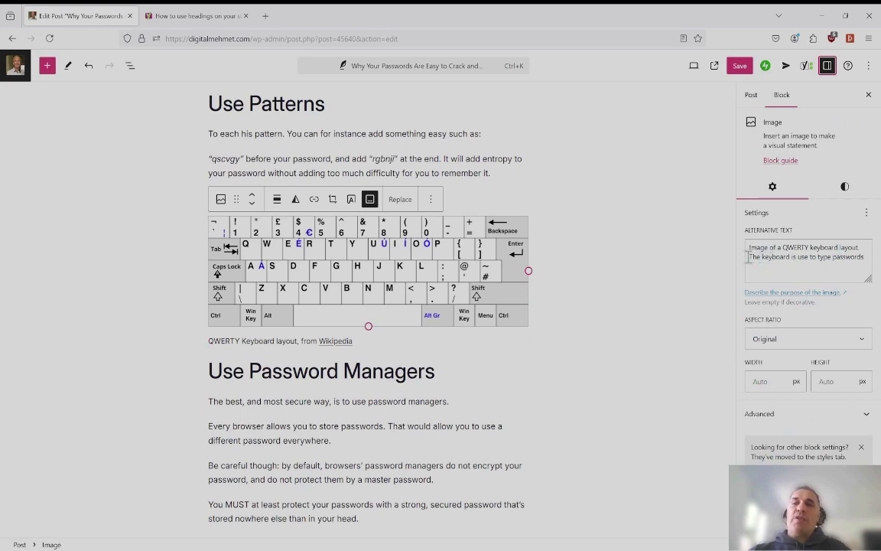
drag(749, 256, 870, 261)
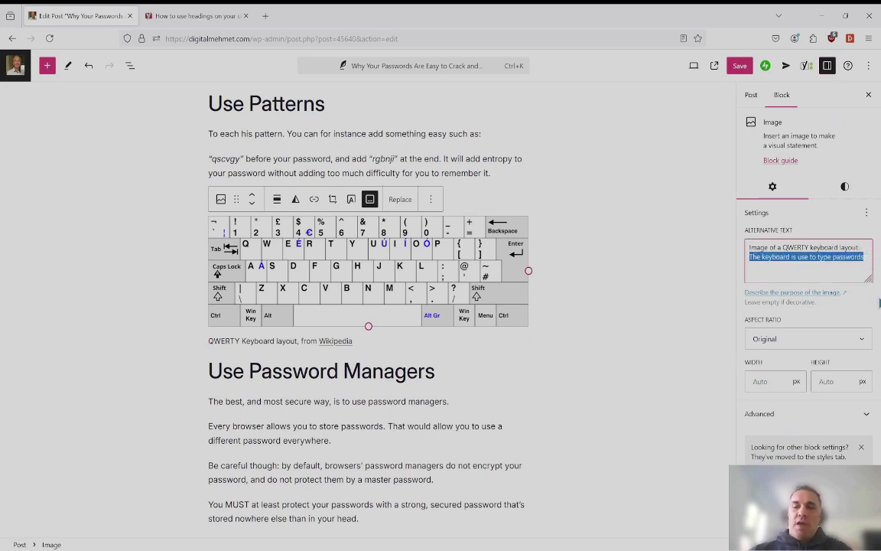
key(BackSpace)
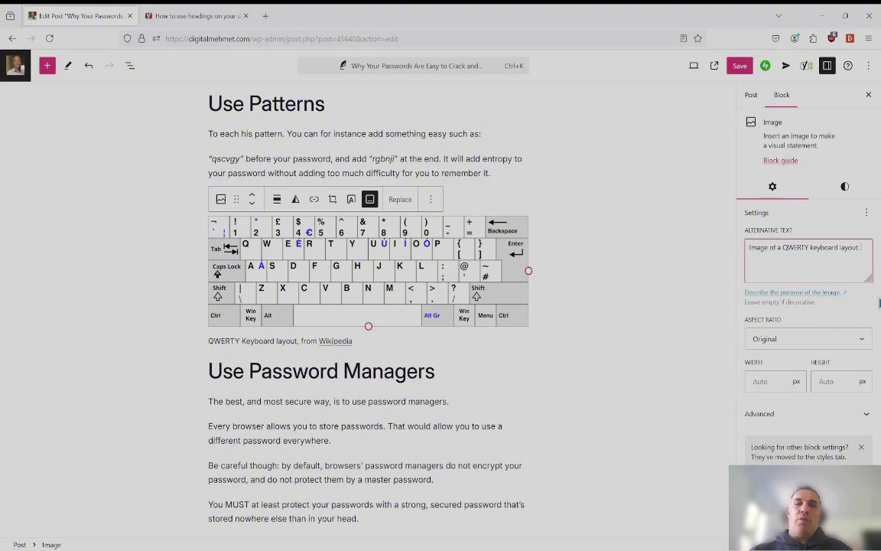
Review the good results in the SEO analysis against the post's title and introduction.
scroll(626, 362, up, 3)
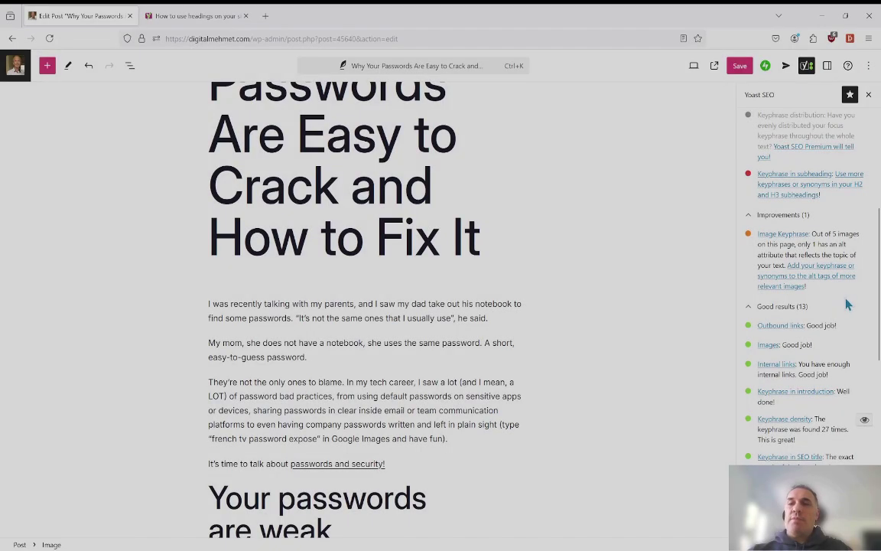
scroll(840, 301, down, 3)
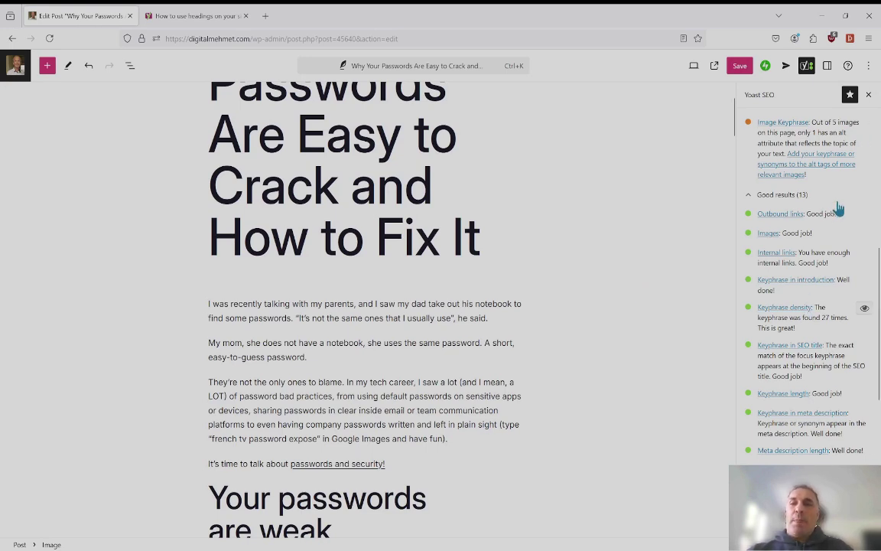
scroll(482, 257, up, 3)
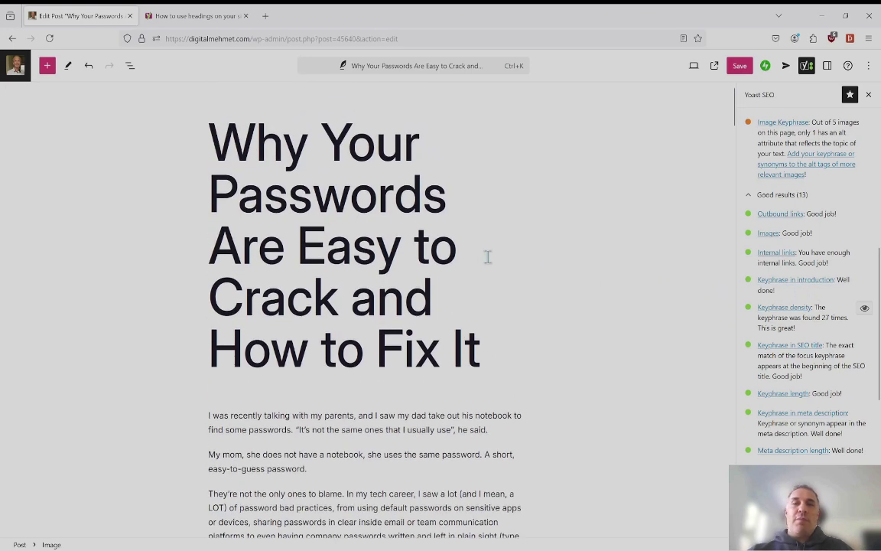
scroll(344, 390, down, 3)
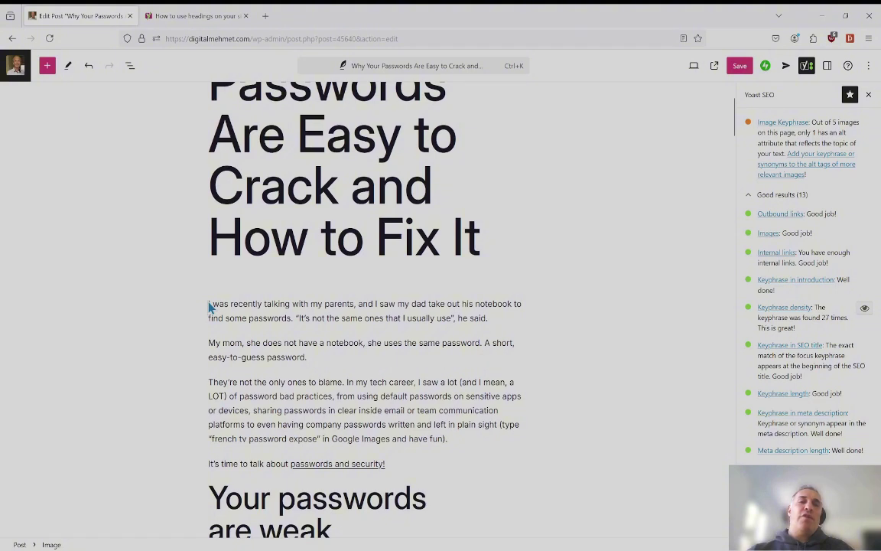
click(268, 317)
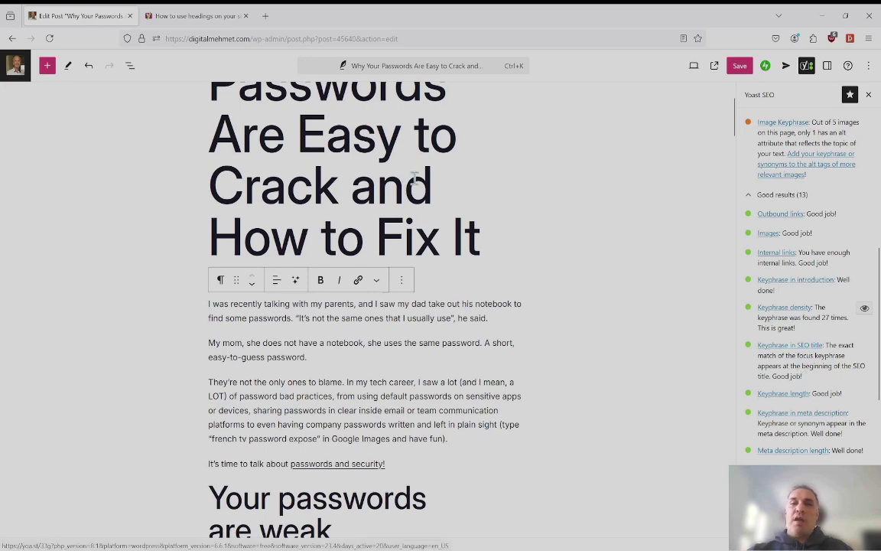
scroll(415, 177, up, 3)
click(692, 277)
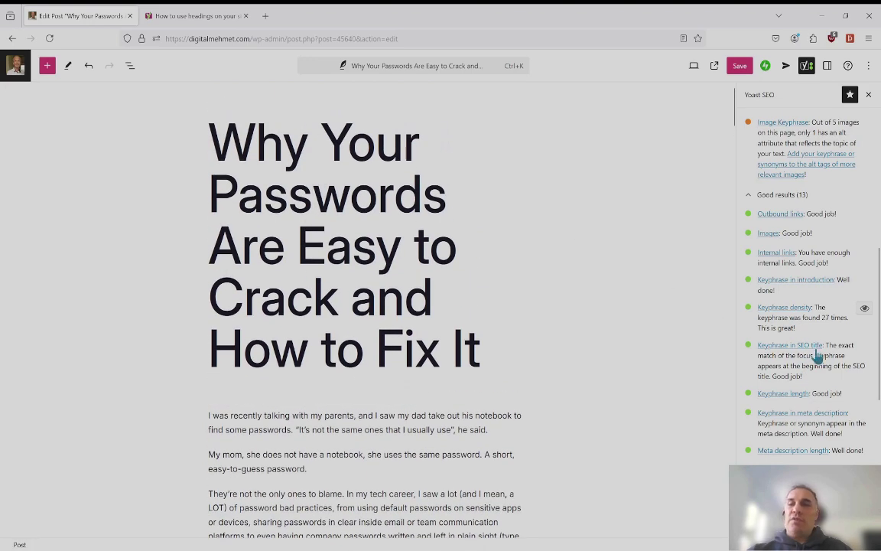
Review the remaining SEO results and compare the meta description with the mobile search preview below the post.
scroll(817, 357, down, 5)
scroll(728, 221, down, 15)
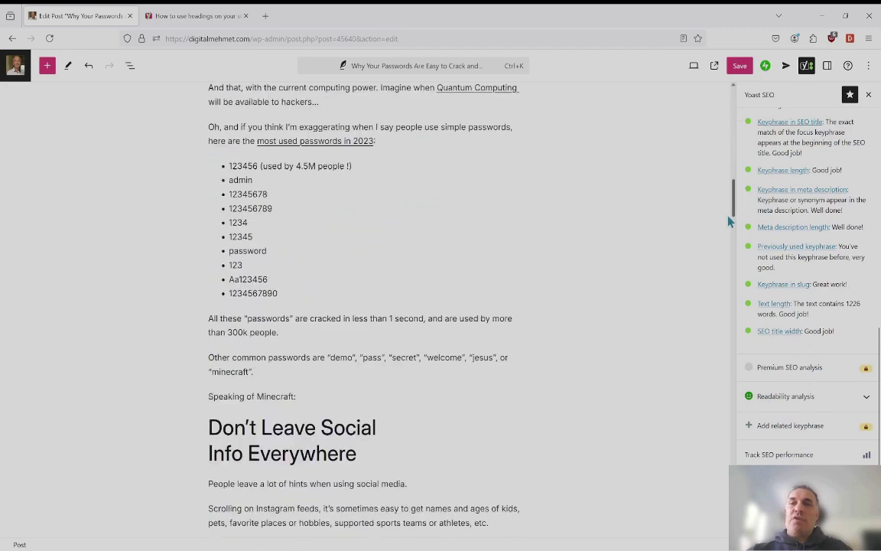
scroll(729, 221, down, 20)
scroll(435, 265, up, 3)
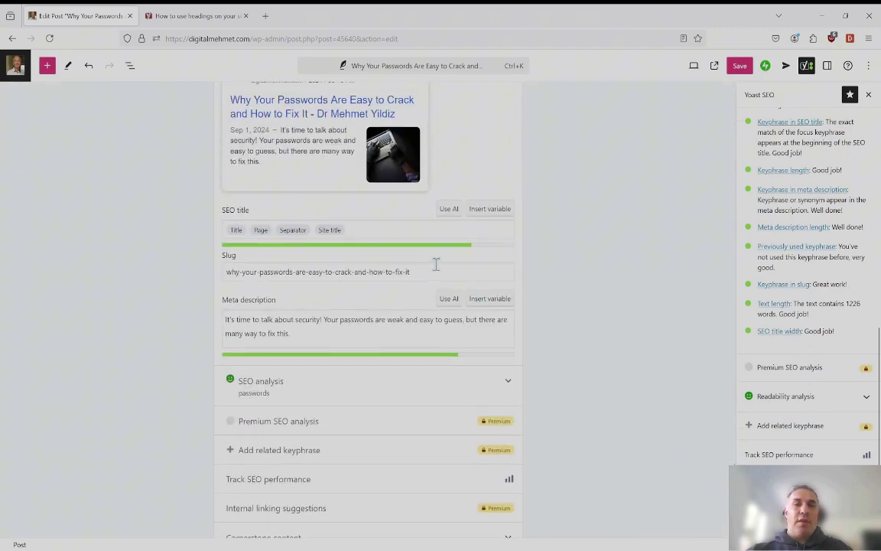
click(359, 333)
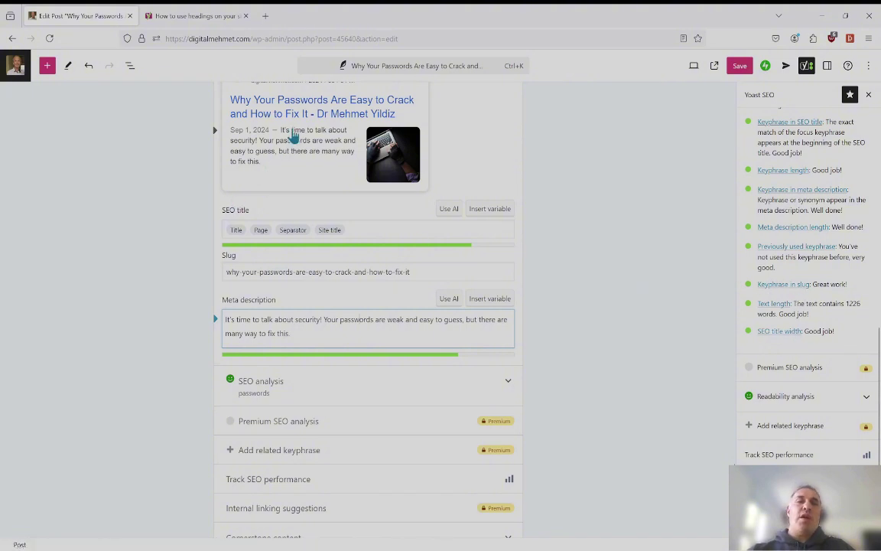
scroll(281, 143, up, 1)
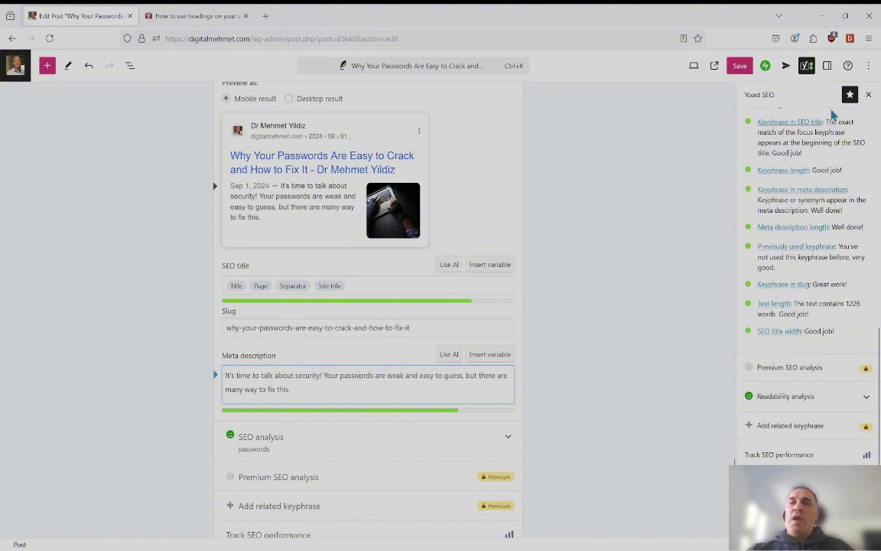
Expand the readability analysis, highlight the sentences flagged by the transition words check and examine them in the post.
scroll(812, 280, down, 3)
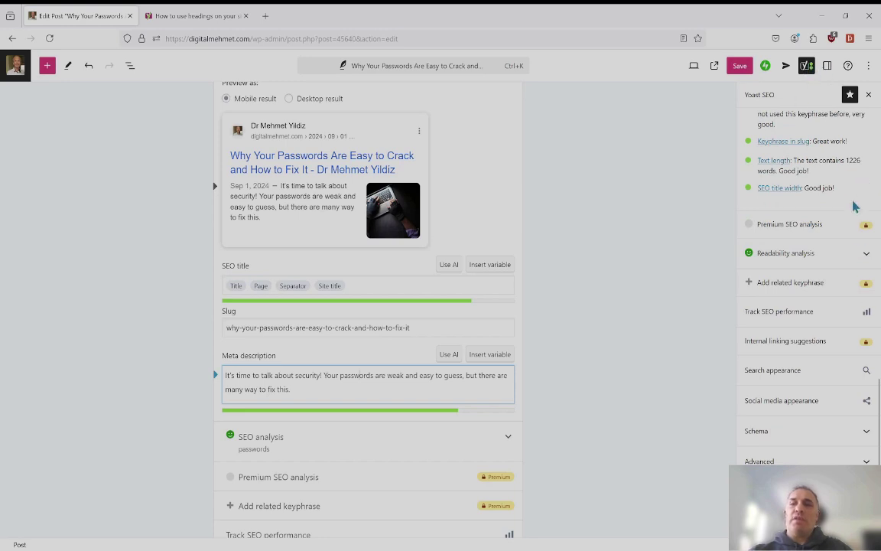
click(836, 261)
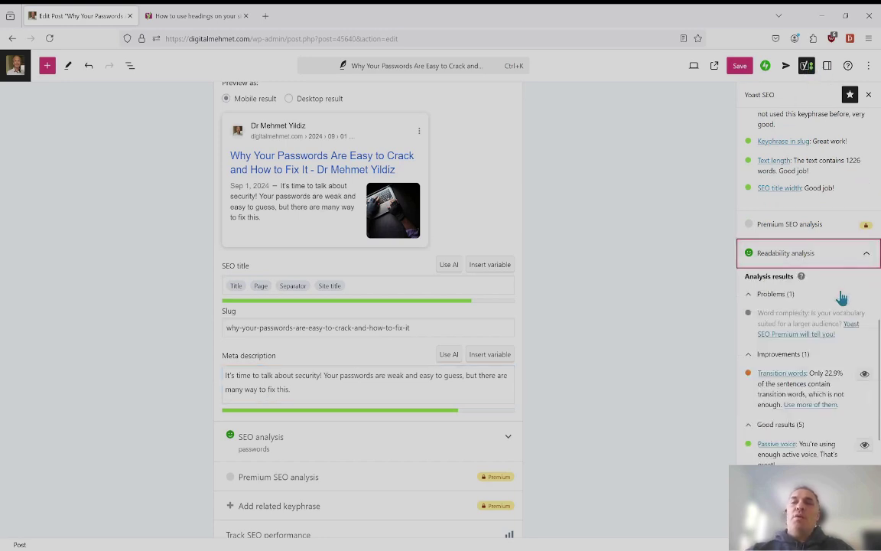
scroll(839, 299, down, 1)
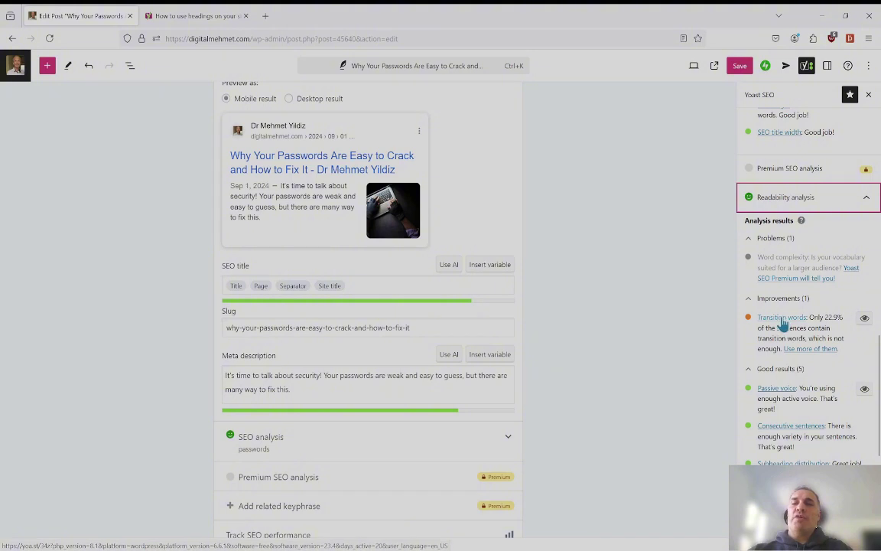
click(865, 320)
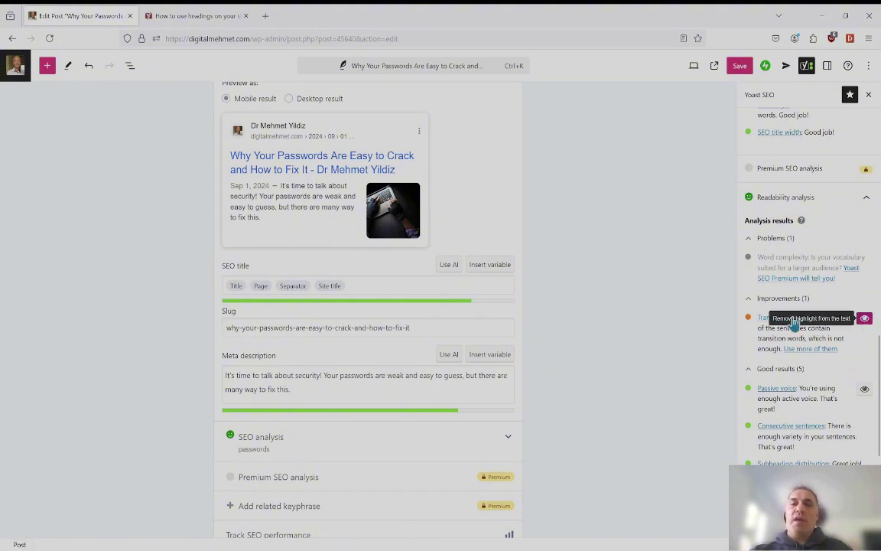
scroll(616, 241, up, 4)
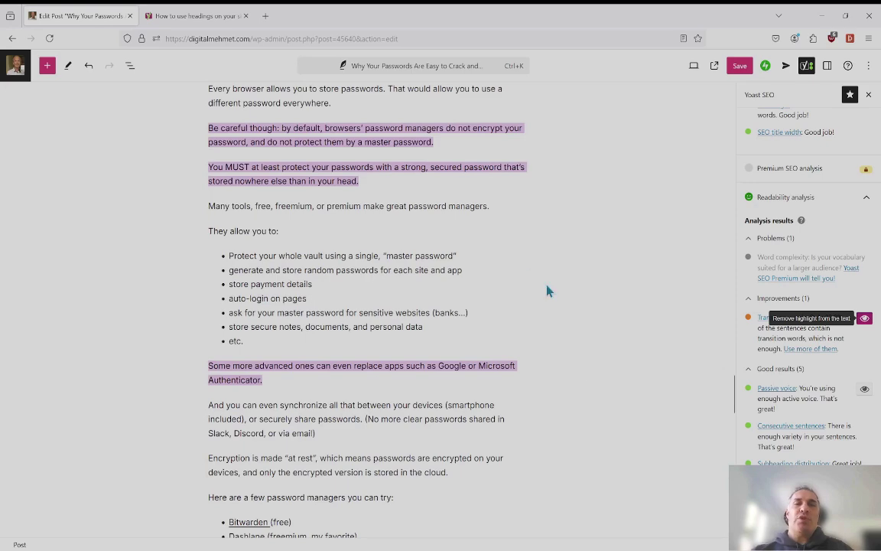
scroll(626, 291, up, 10)
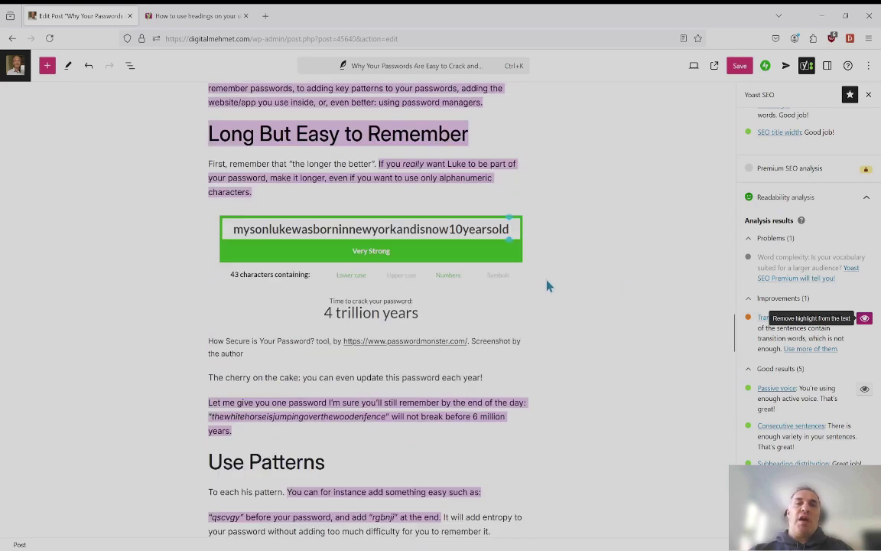
scroll(551, 286, down, 3)
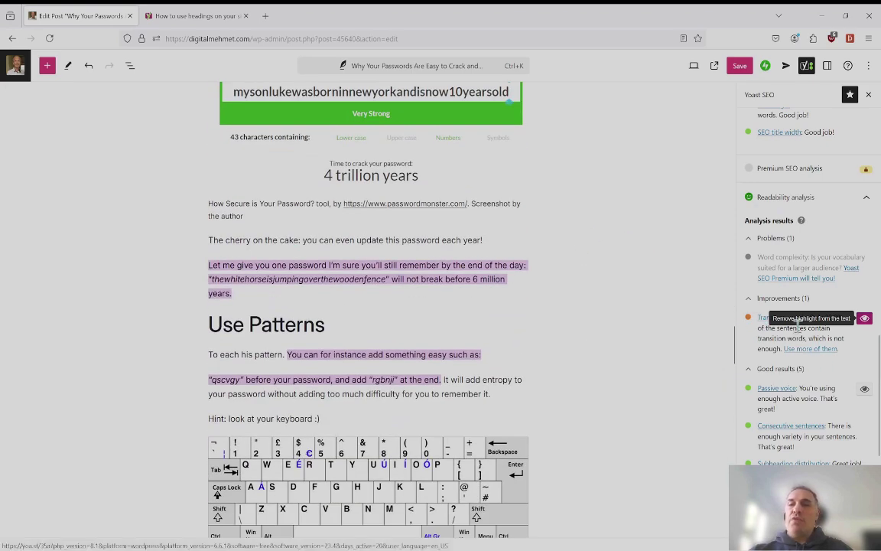
Consult Yoast's transition words guide and its list of English transition words, and return to the post editor.
click(767, 321)
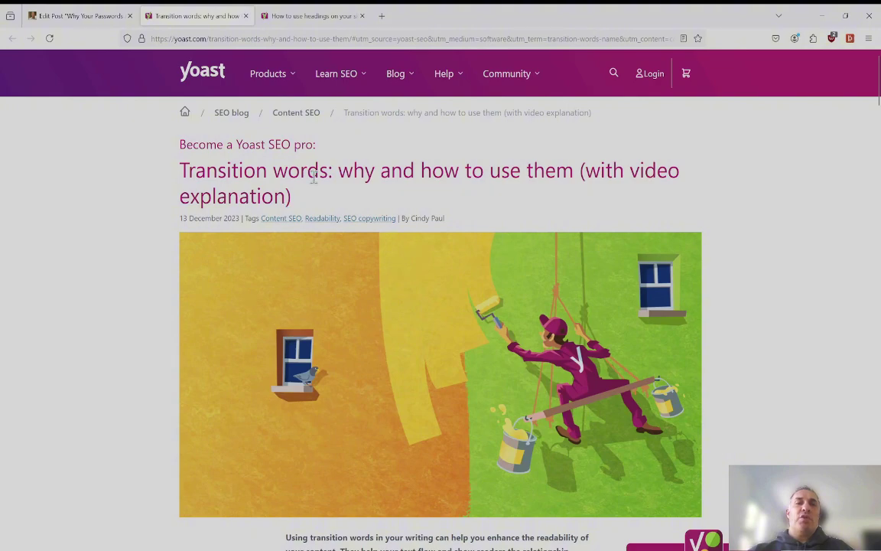
mouse_move(287, 61)
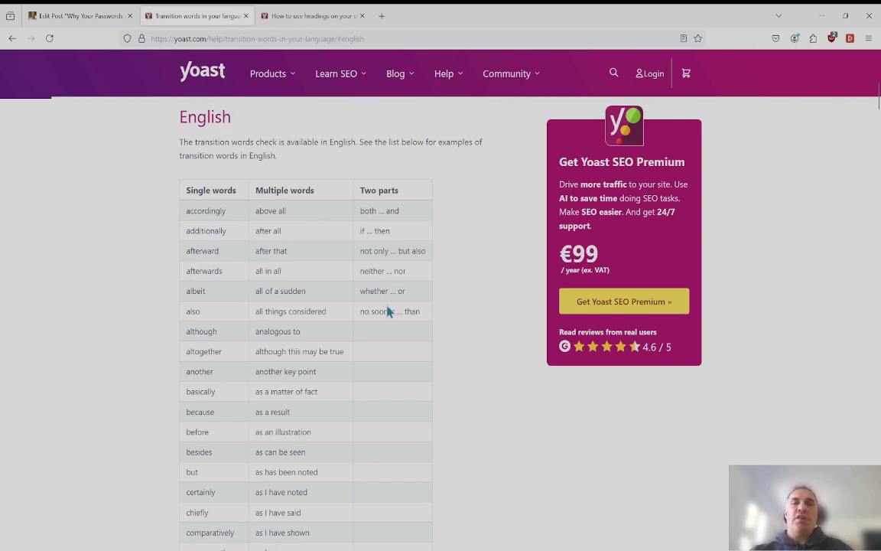
scroll(389, 310, up, 5)
scroll(397, 313, down, 20)
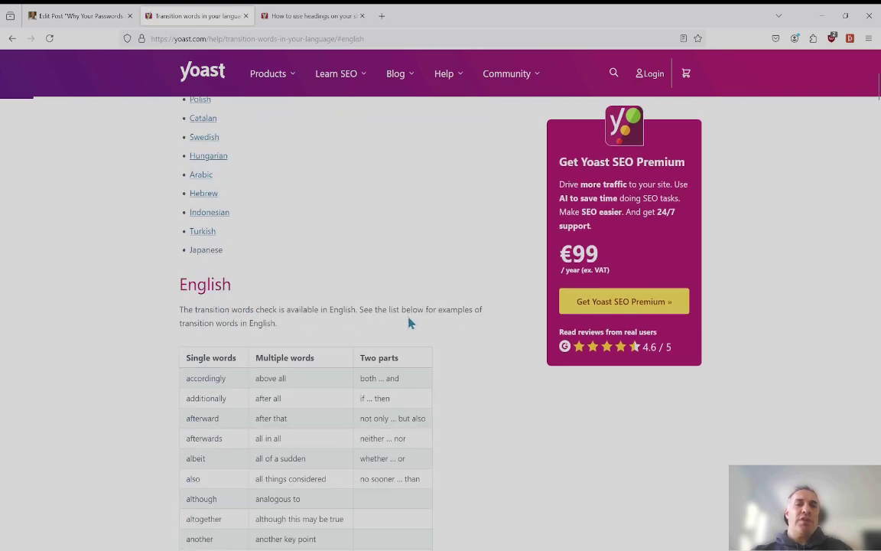
scroll(466, 230, up, 4)
scroll(488, 113, up, 1)
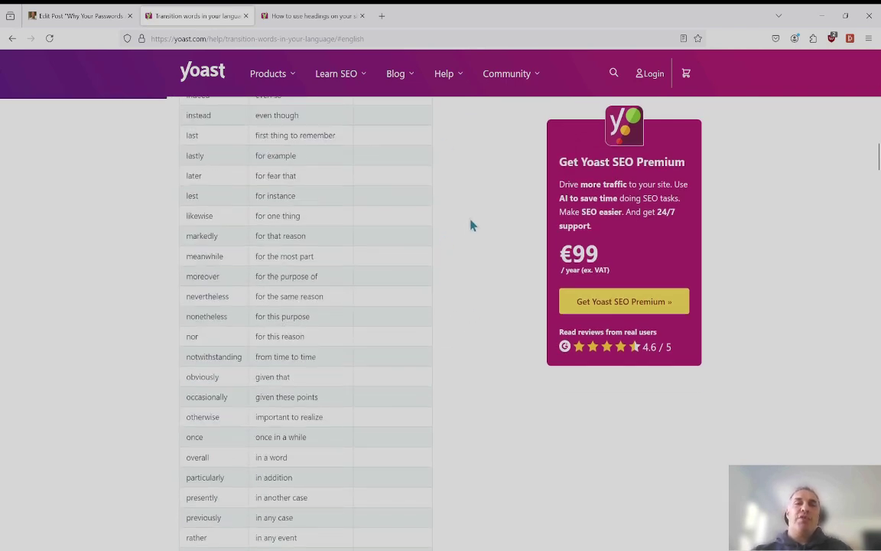
scroll(459, 258, down, 12)
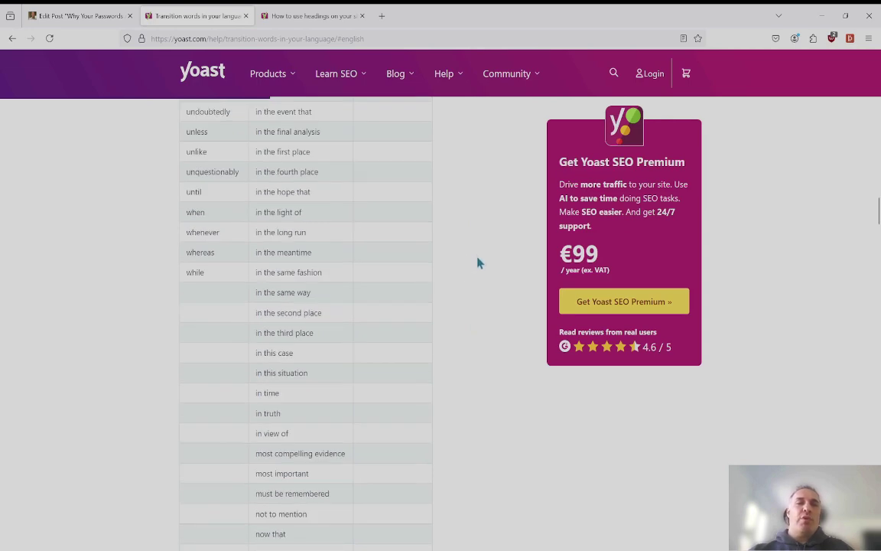
click(80, 16)
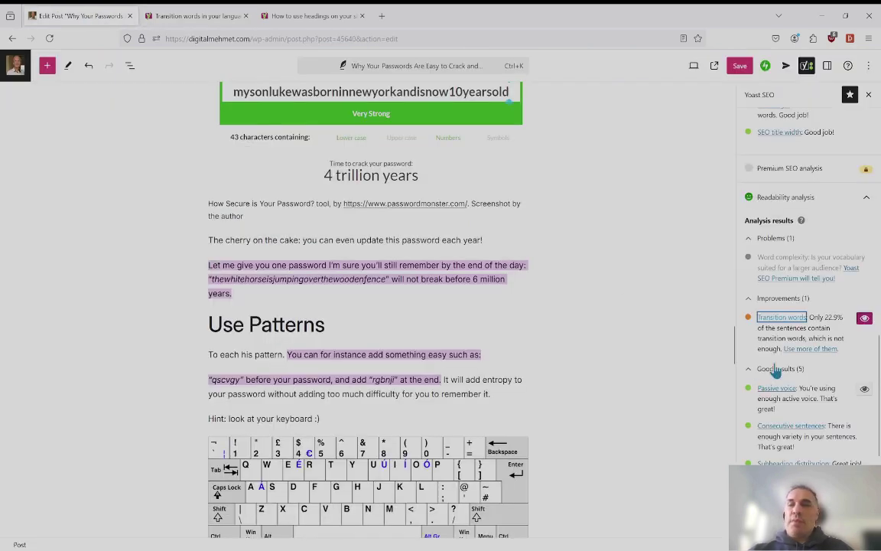
Highlight the sentences flagged by the passive voice check and examine them through the post down to the takeaways.
click(865, 392)
scroll(635, 304, up, 4)
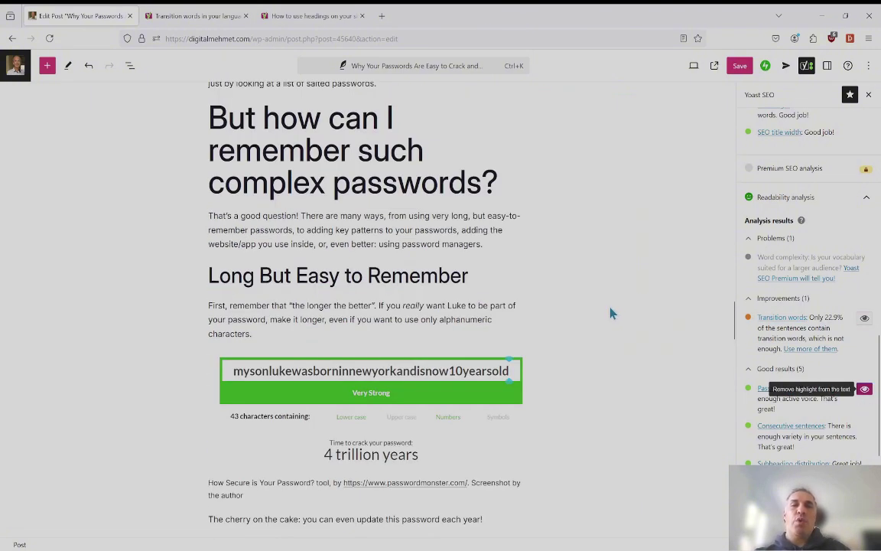
scroll(609, 311, down, 10)
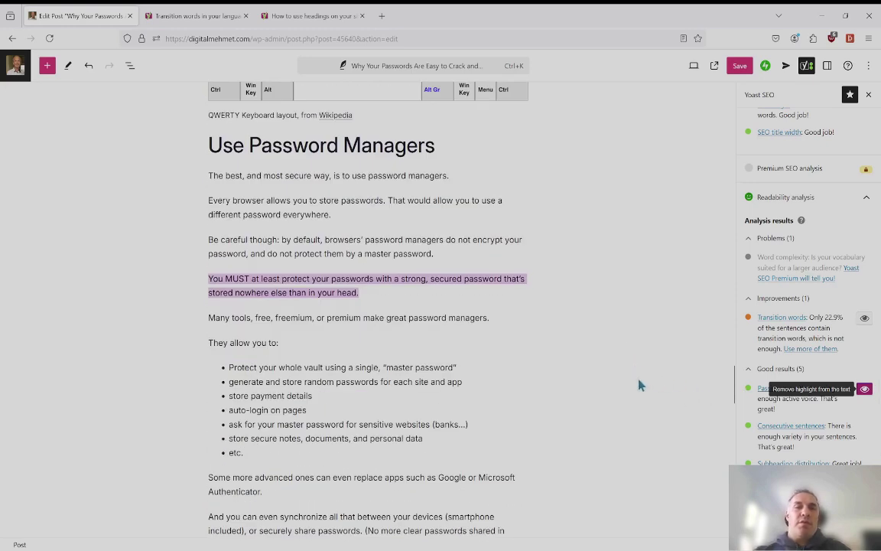
scroll(634, 386, down, 5)
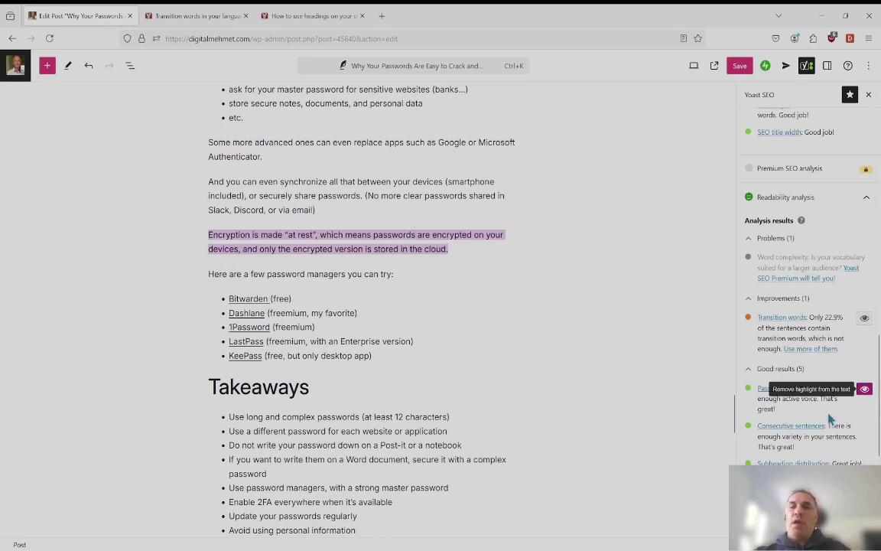
Consult Yoast's passive voice guide, return to the post editor and review the remaining good readability results.
click(764, 391)
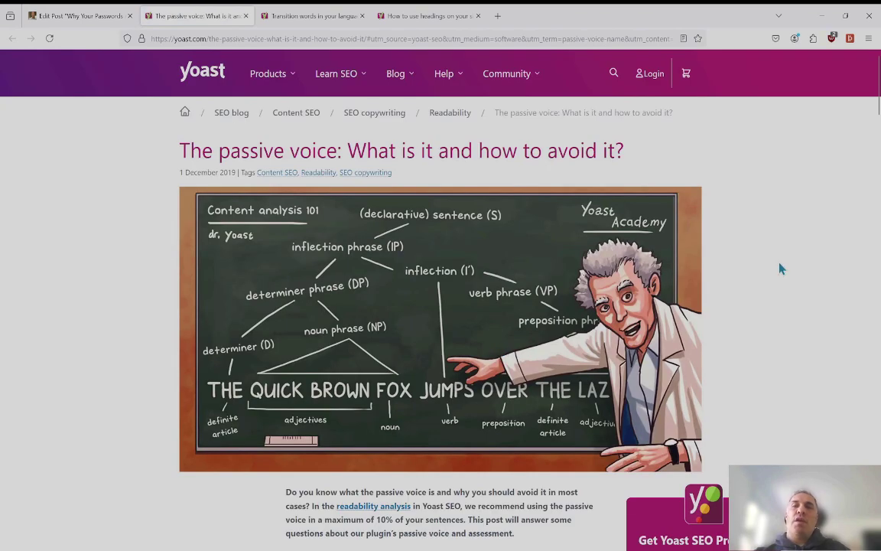
scroll(809, 375, down, 4)
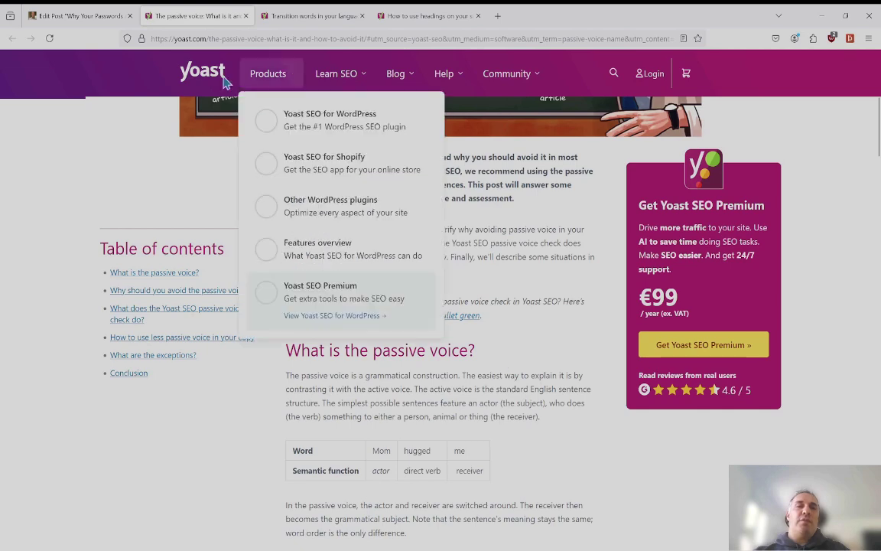
click(93, 16)
scroll(764, 382, down, 3)
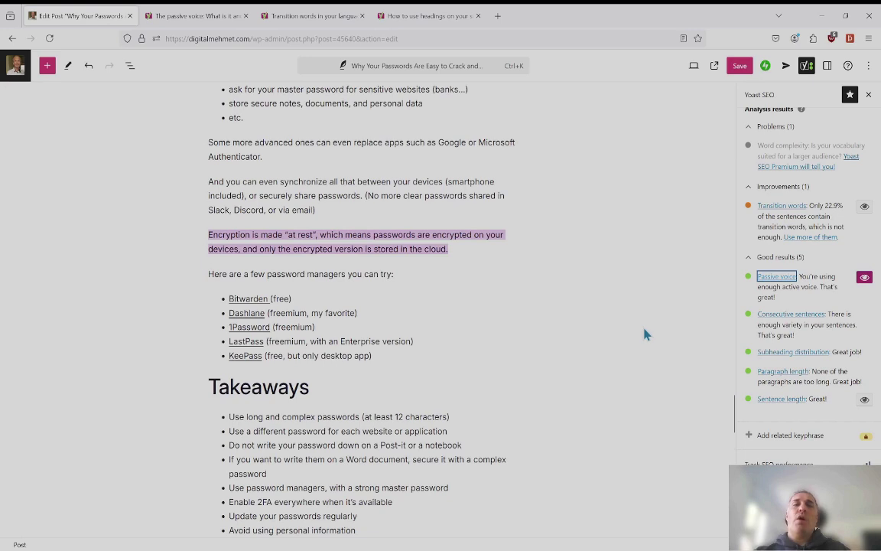
click(782, 370)
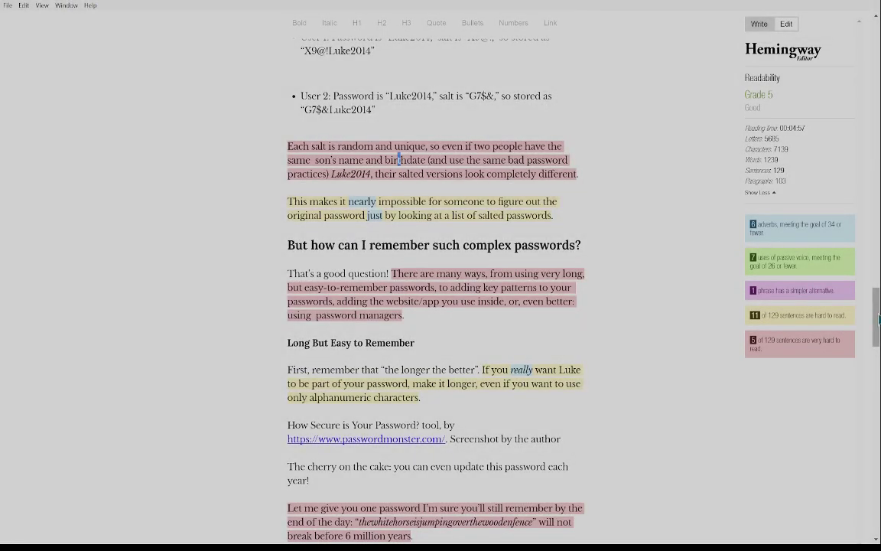
In Hemingway Editor, try the suggested simpler word "small" in place of "minimum" under Make it Long, and undo the replacement.
drag(876, 316, 879, 48)
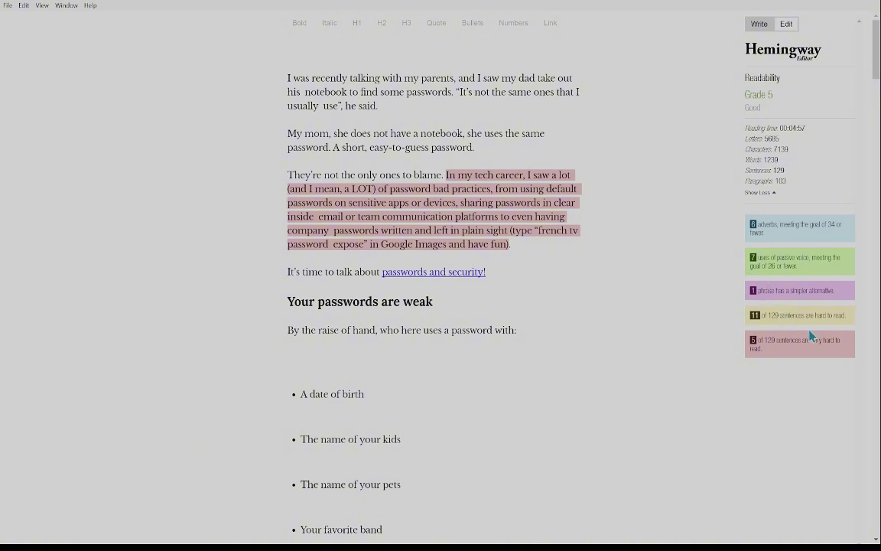
drag(876, 45, 768, 224)
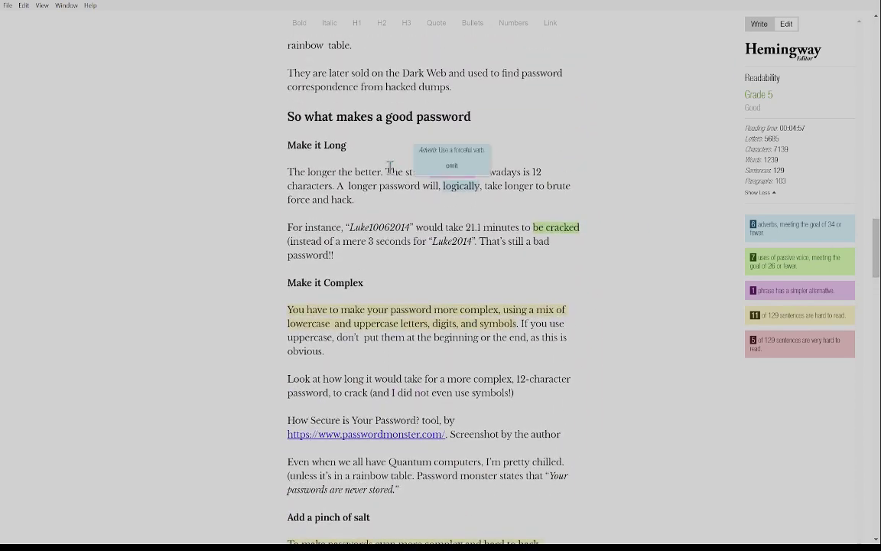
mouse_move(444, 172)
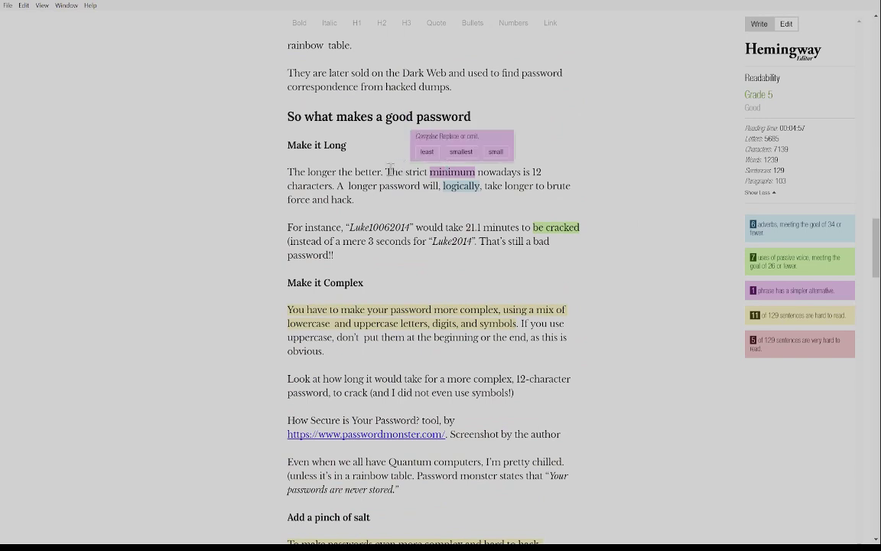
click(496, 152)
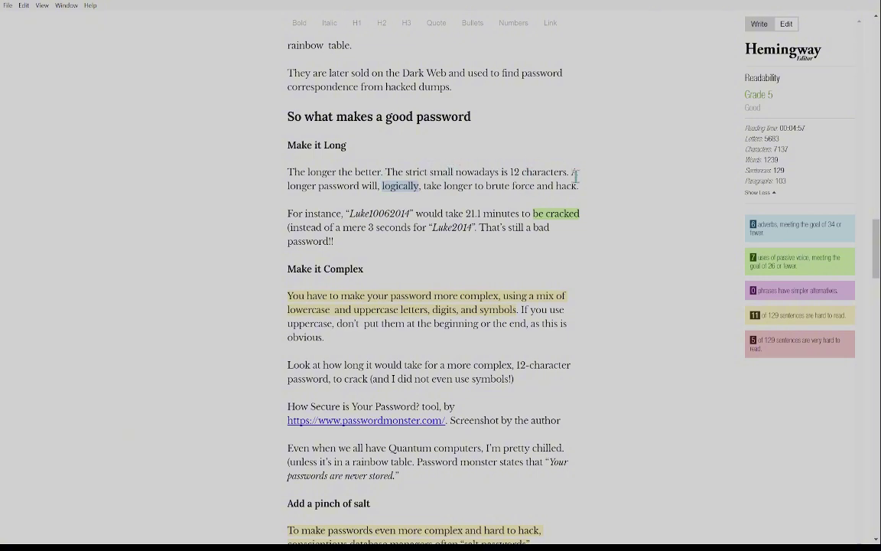
key(ctrl+z)
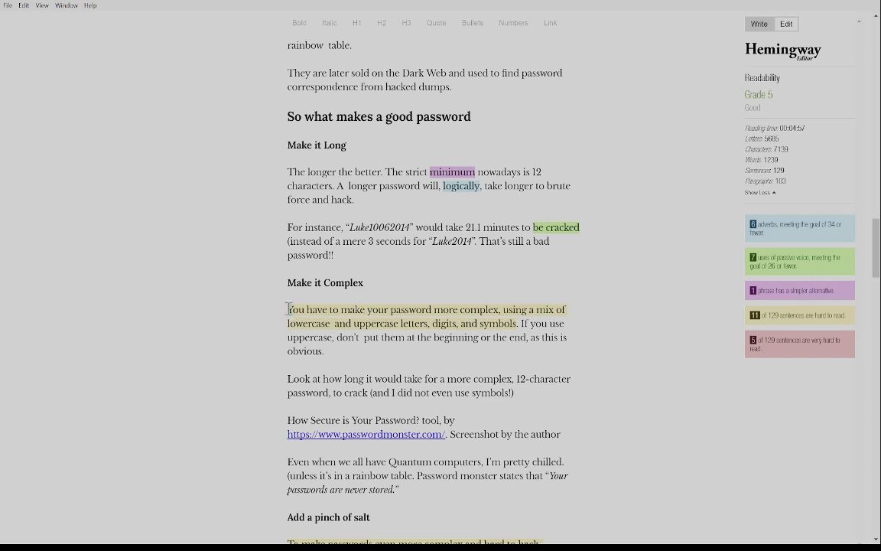
Try splitting the hard-to-read sentence under Make it Complex after "complex", starting the second sentence with "You can use a mix".
click(502, 310)
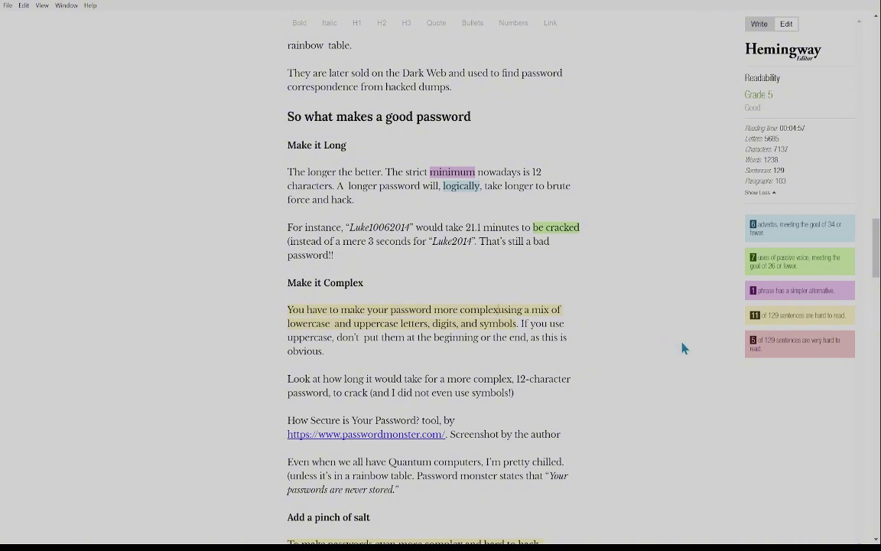
key(BackSpace)
key(BackSpace)
text(. )
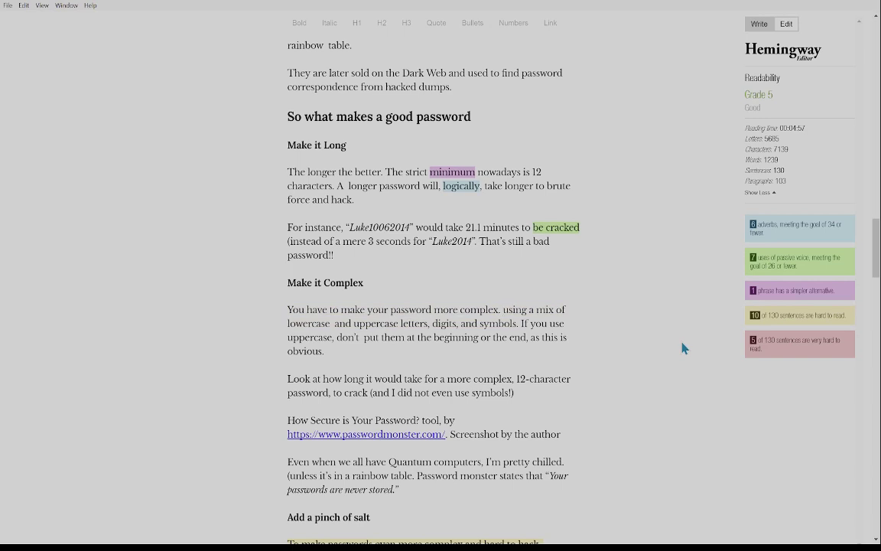
text(You an)
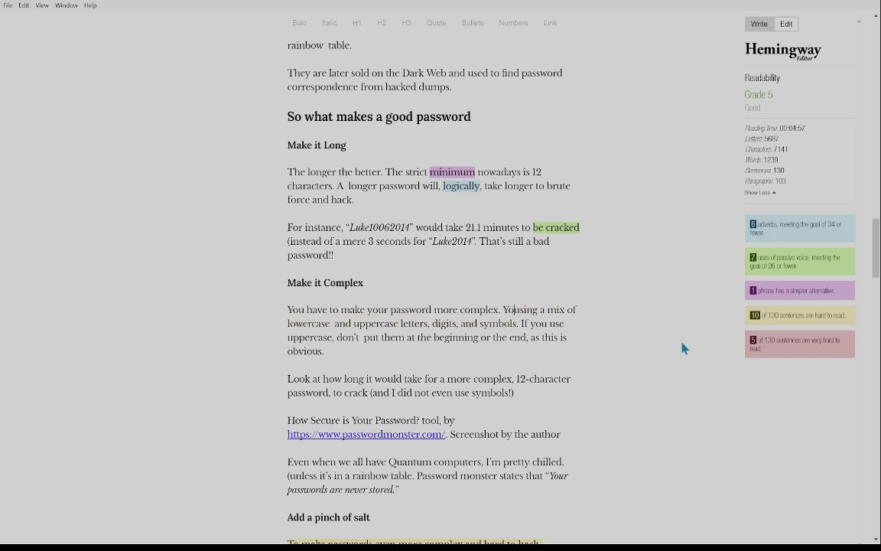
key(BackSpace)
key(BackSpace)
key(BackSpace)
text(can u)
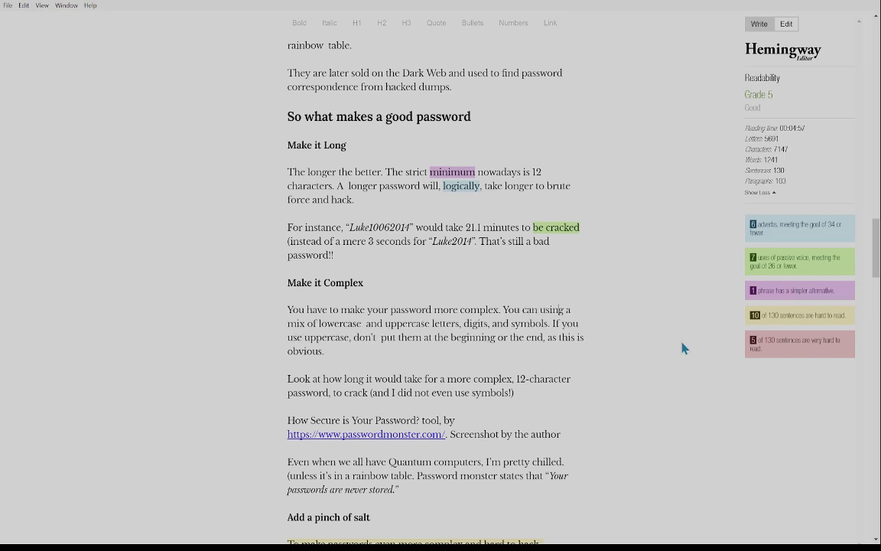
key(BackSpace)
key(BackSpace)
key(BackSpace)
text(e)
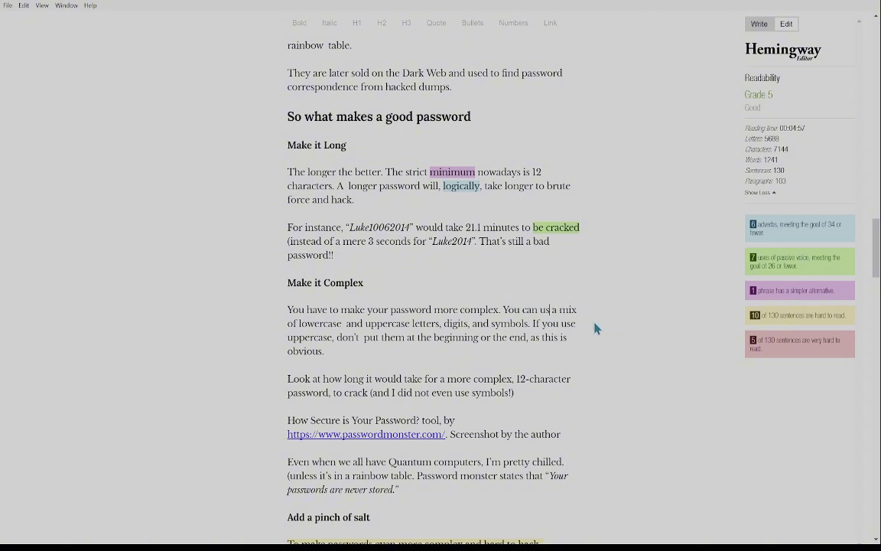
Restore the original single sentence under Make it Complex, reading "more complex, using a mix of".
key(BackSpace)
text(ing)
key(ctrl+Left)
key(ctrl+BackSpace)
text(an)
key(ctrl+BackSpace)
key(ctrl+BackSpace)
key(BackSpace)
key(BackSpace)
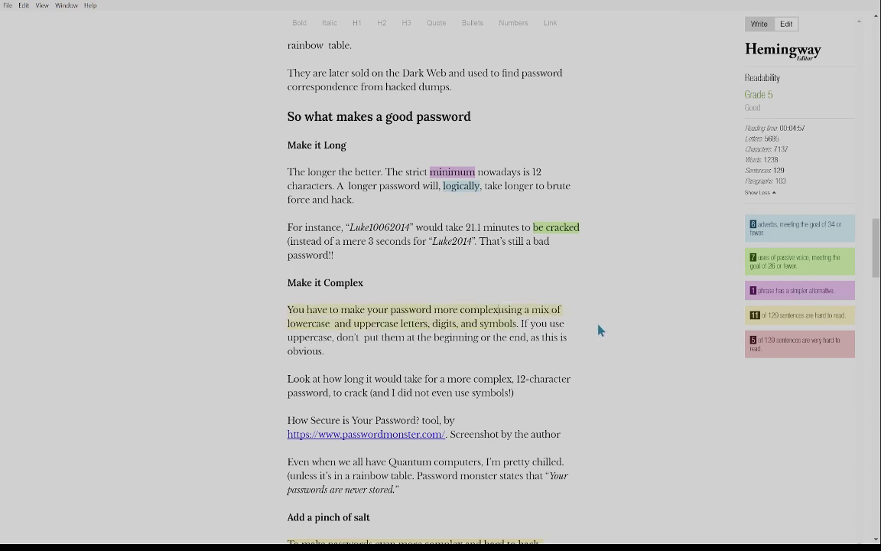
text(,)
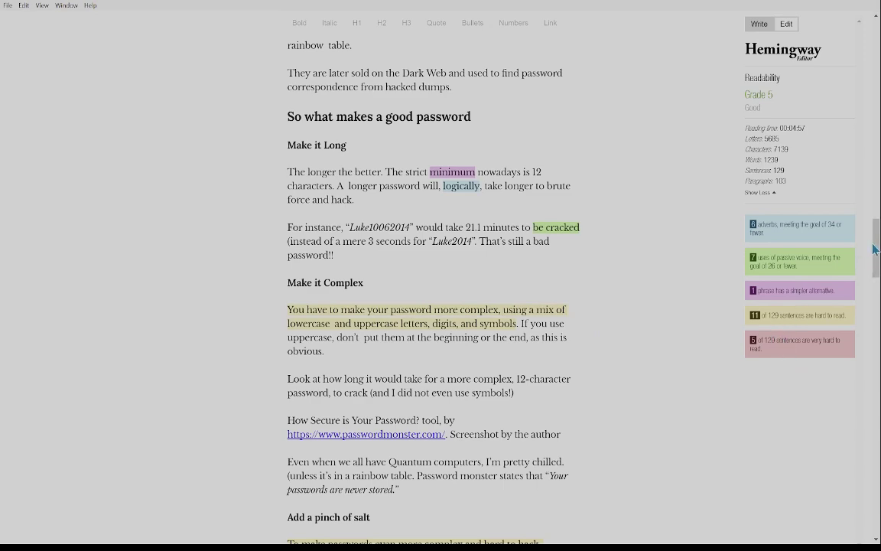
Examine the flagged sentences about salting and remembering complex passwords, select the article's entire text and clear the selection.
scroll(436, 291, down, 5)
scroll(436, 290, down, 2)
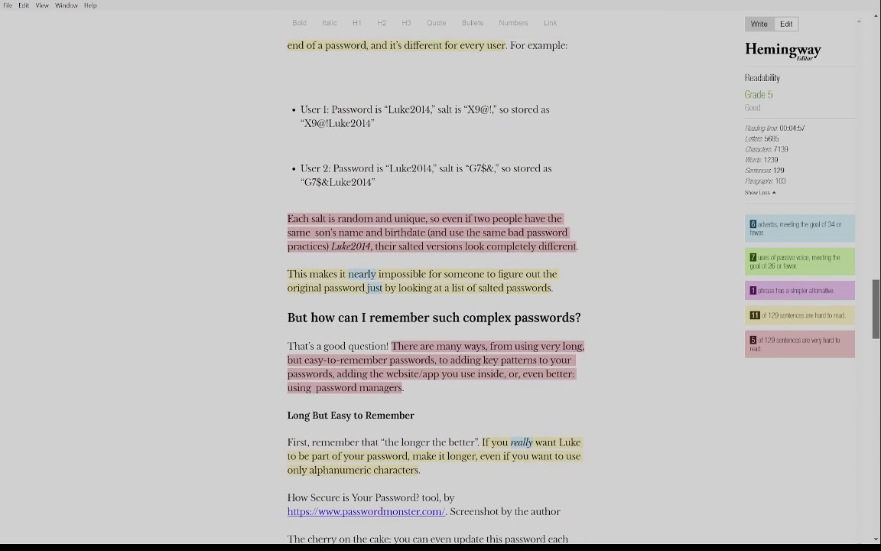
key(ctrl+a)
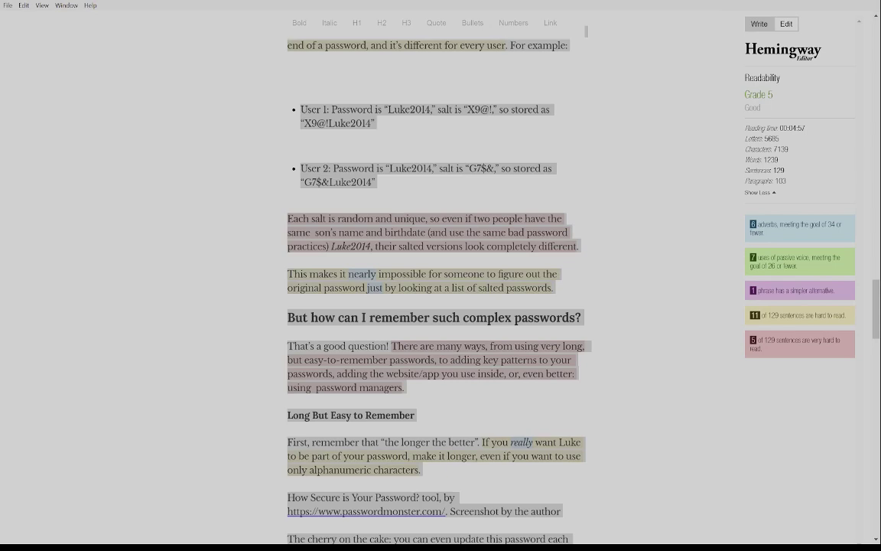
key(ctrl+a)
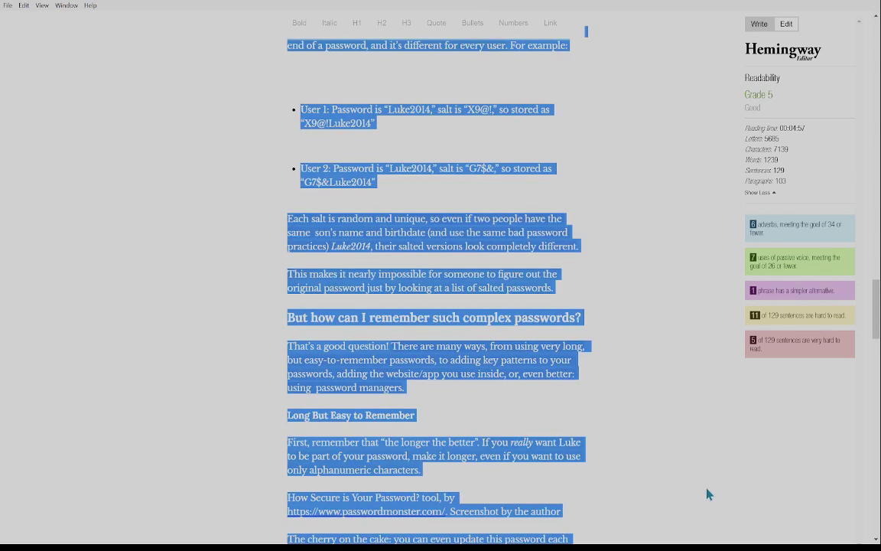
drag(876, 306, 877, 221)
scroll(877, 222, up, 3)
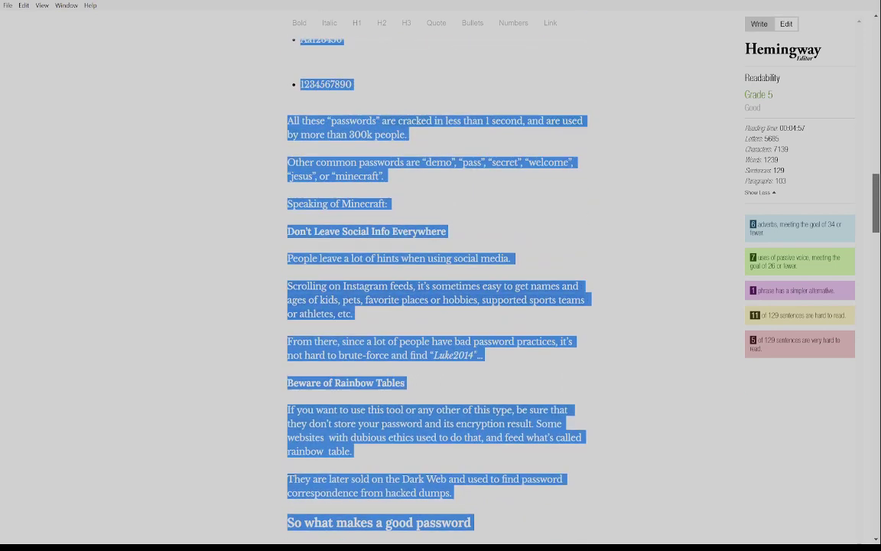
click(509, 188)
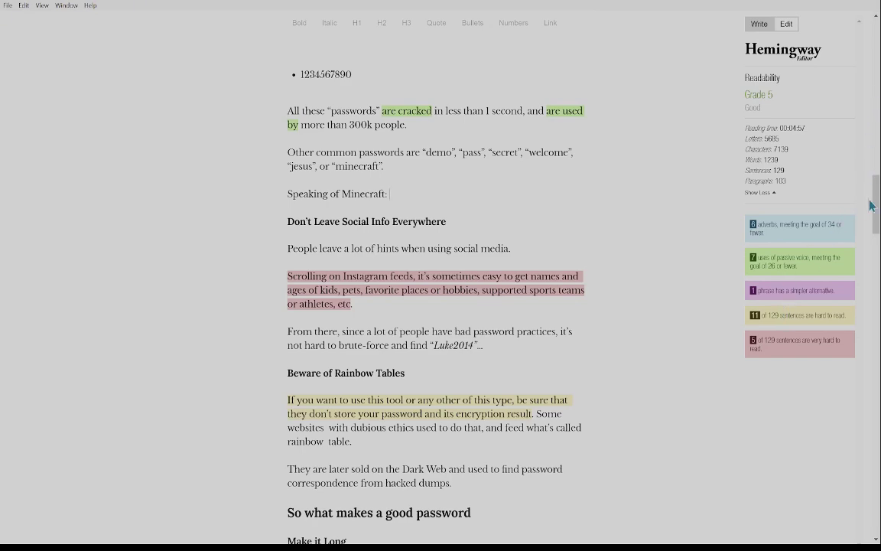
Review the article's opening sections and the passive voice highlights around the list of most used passwords.
scroll(786, 184, up, 8)
scroll(875, 96, up, 5)
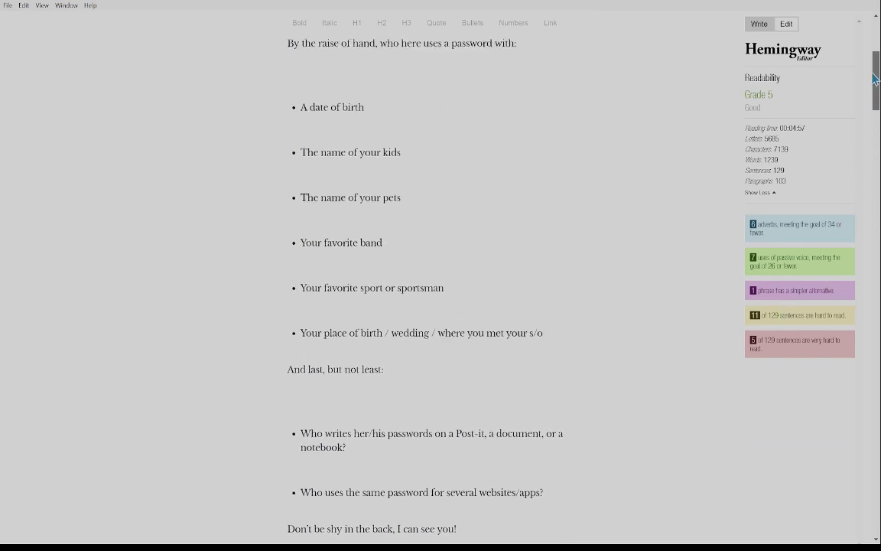
scroll(876, 95, down, 3)
scroll(608, 329, down, 2)
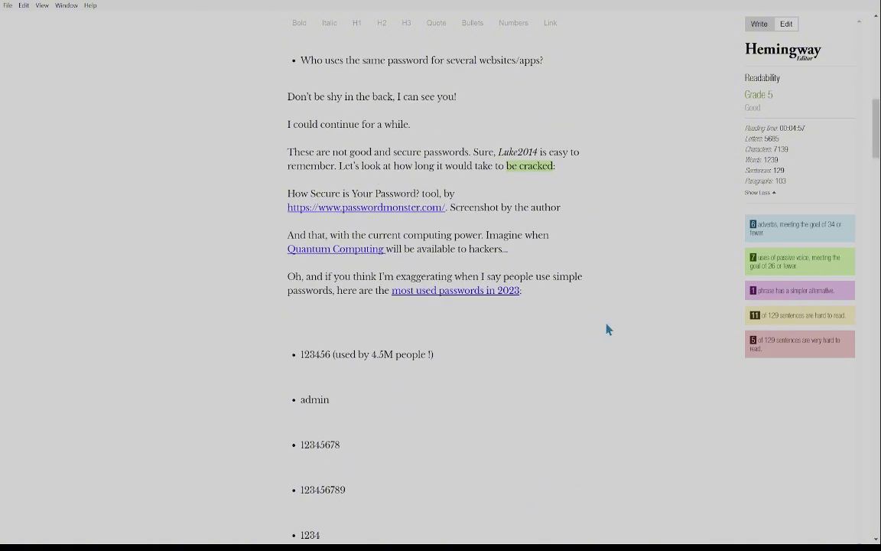
scroll(402, 334, down, 20)
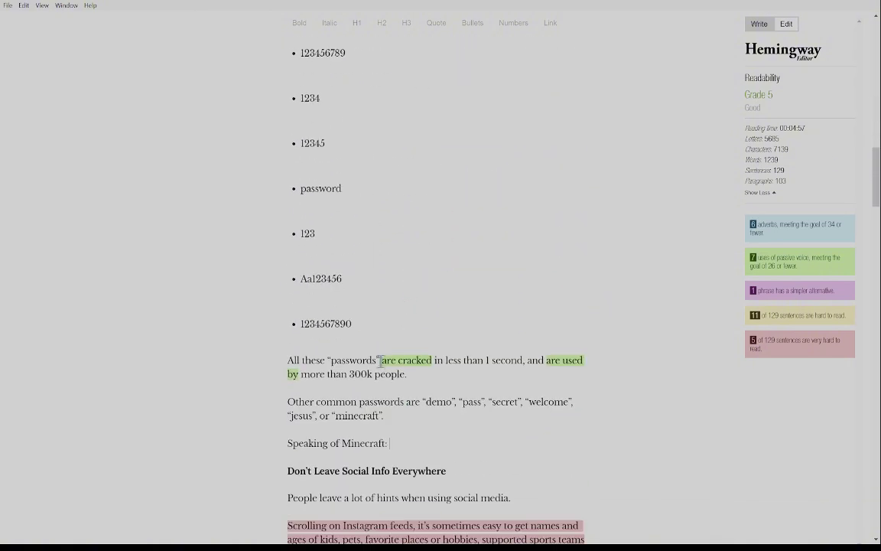